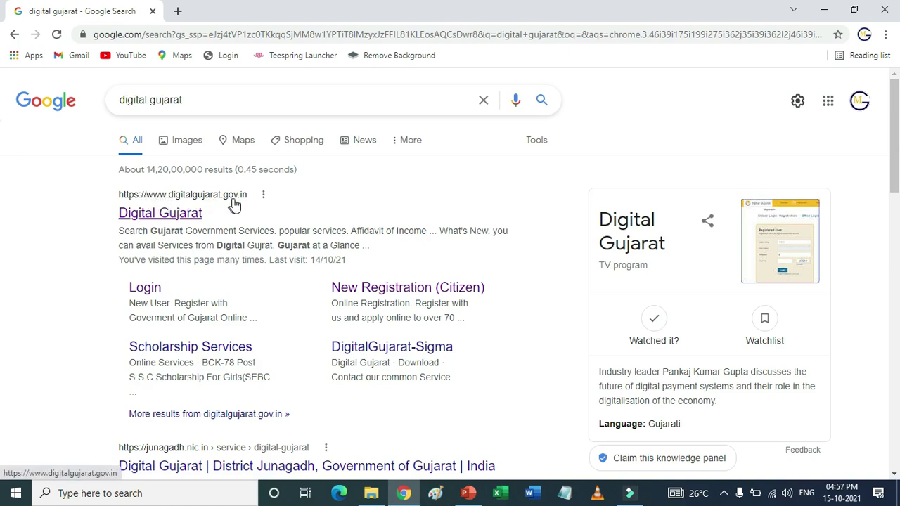
Open the Digital Gujarat portal from the search results and go to its online registration form.
click(198, 213)
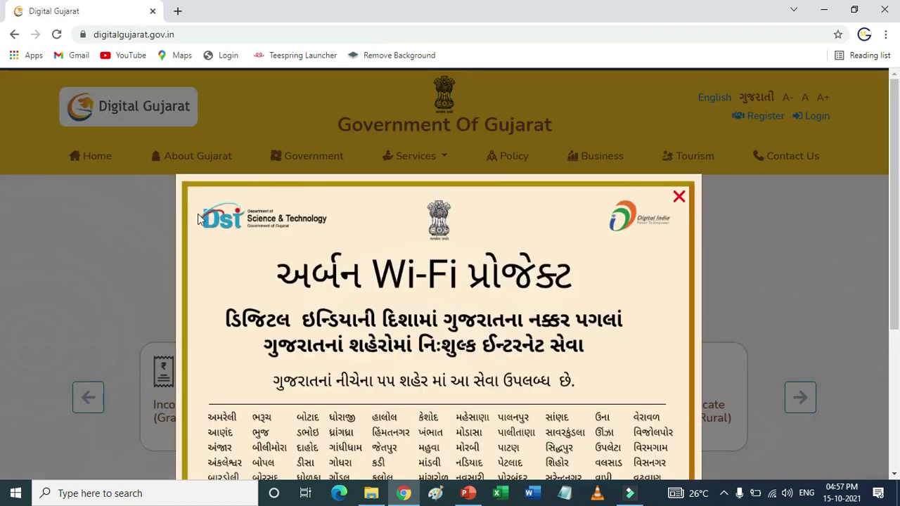
click(679, 197)
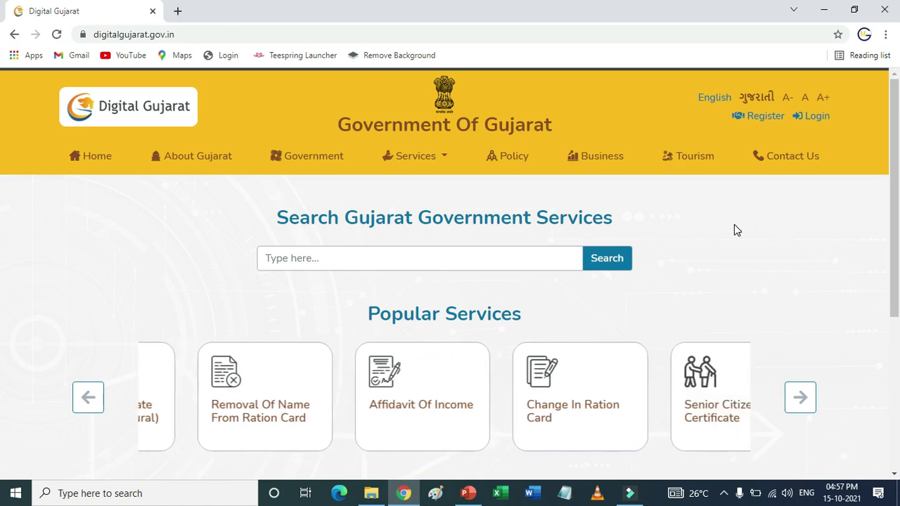
click(764, 124)
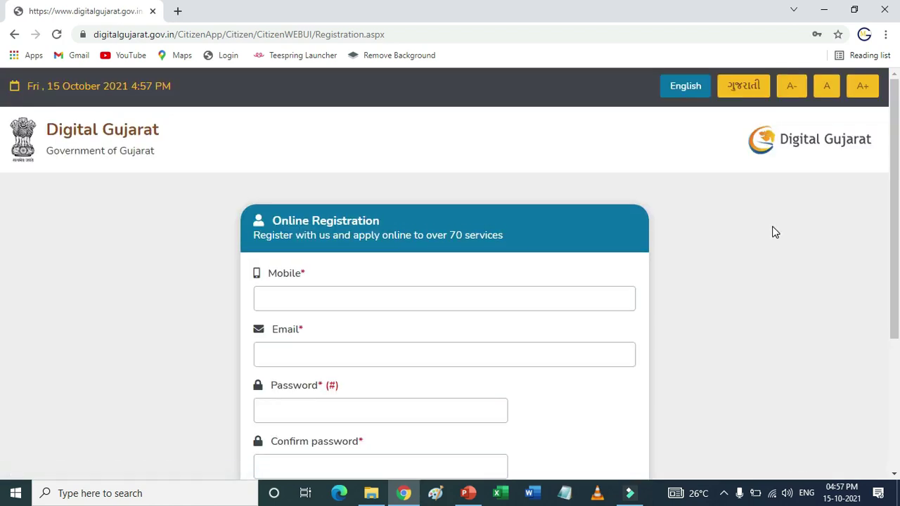
Review the registration form's required fields: mobile, email, password, confirm password and captcha, along with the Save option.
scroll(774, 232, down, 1)
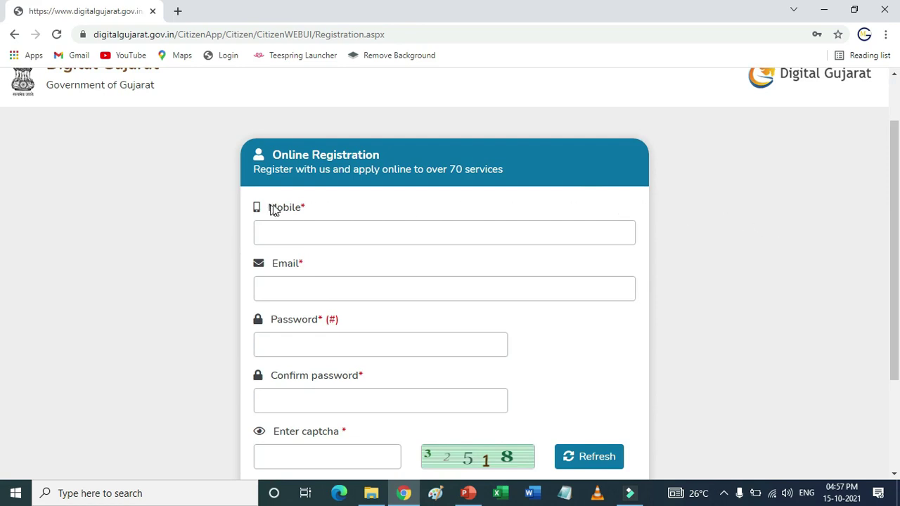
drag(272, 210, 300, 211)
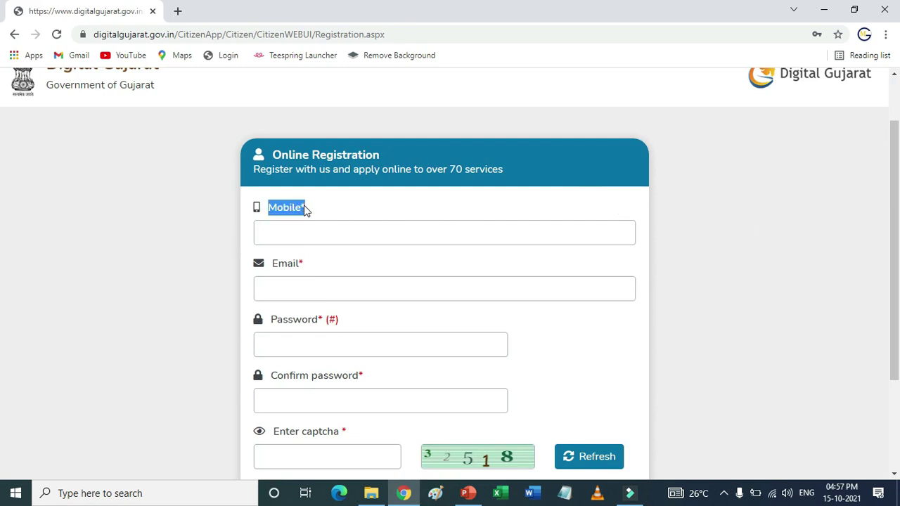
click(269, 266)
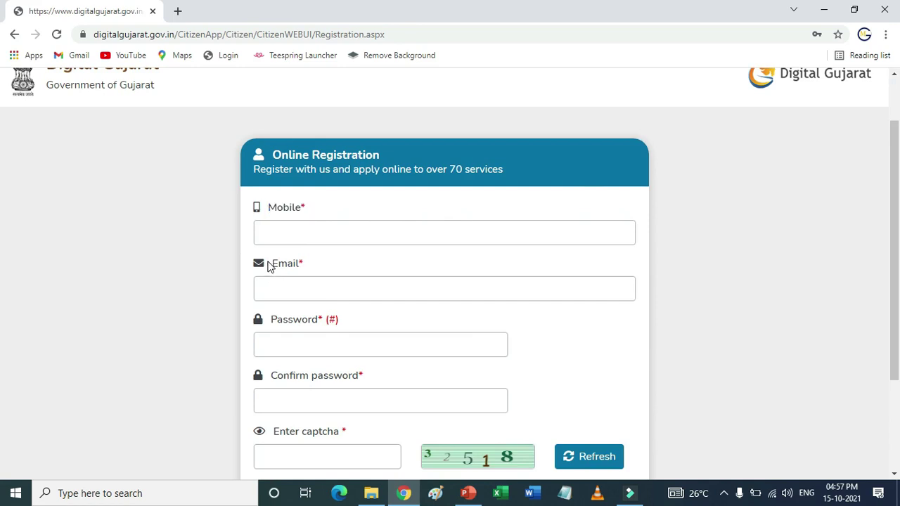
drag(277, 262, 295, 263)
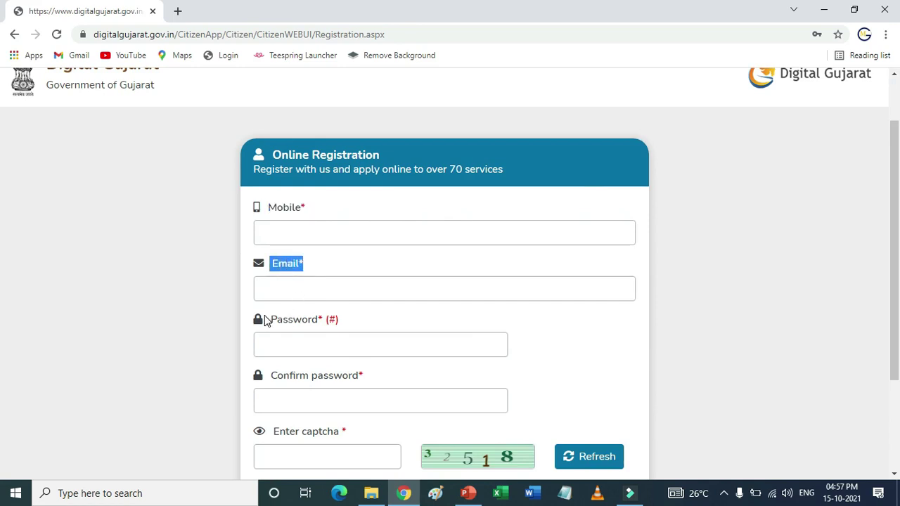
drag(266, 320, 335, 326)
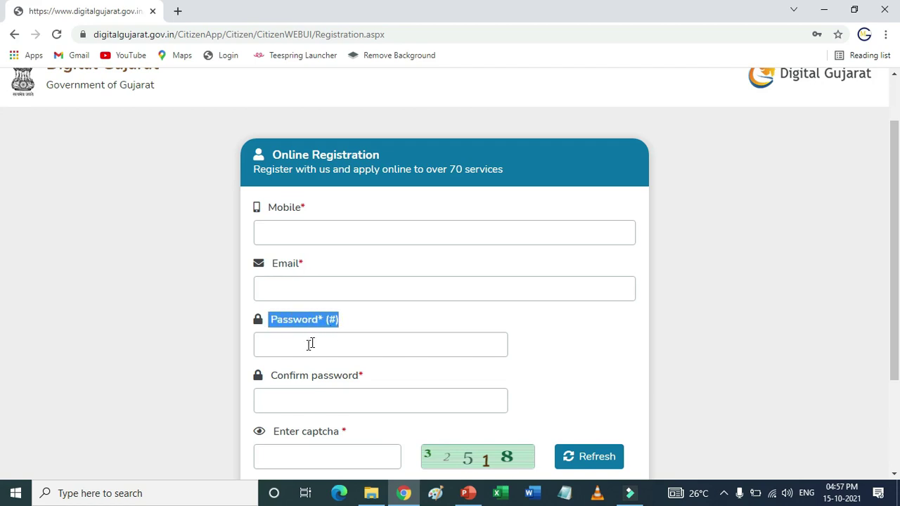
drag(269, 379, 346, 378)
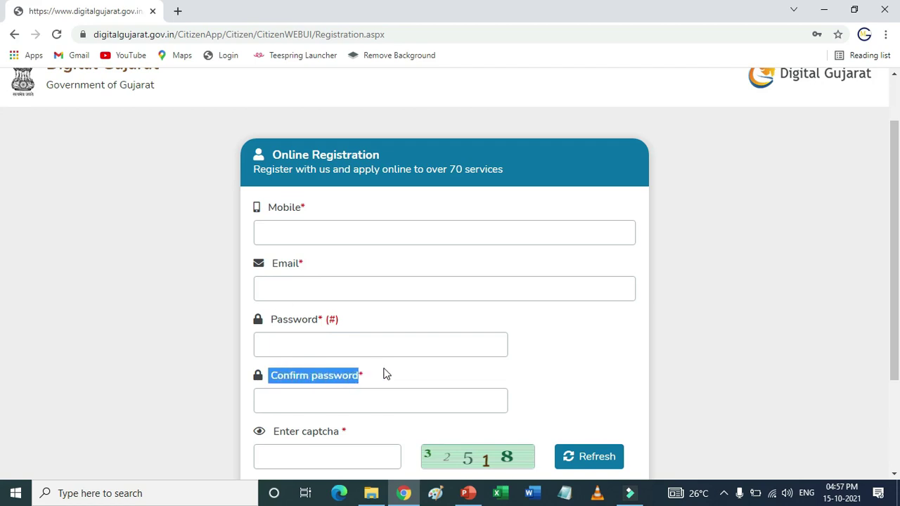
scroll(386, 374, down, 1)
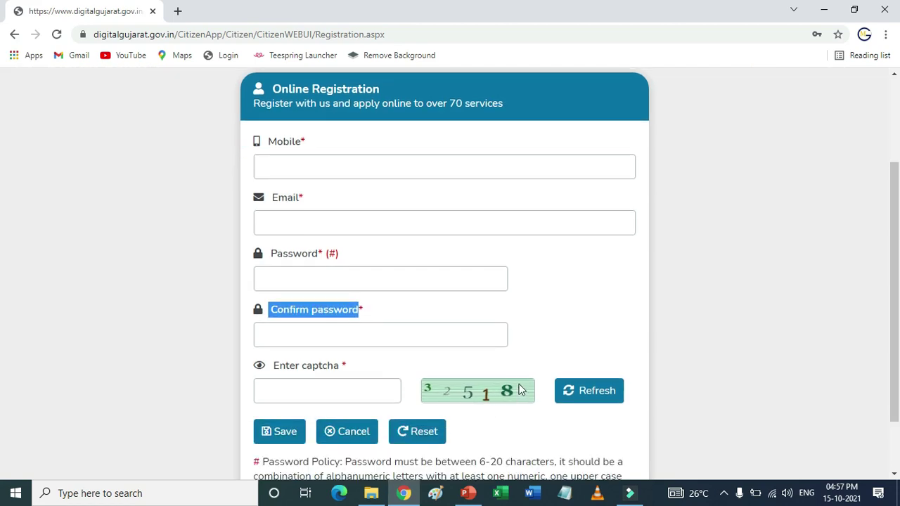
click(270, 384)
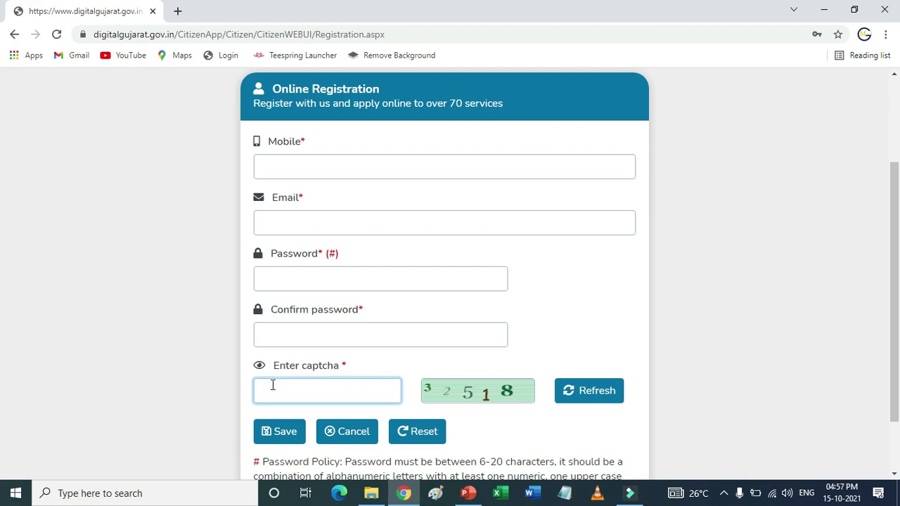
click(283, 434)
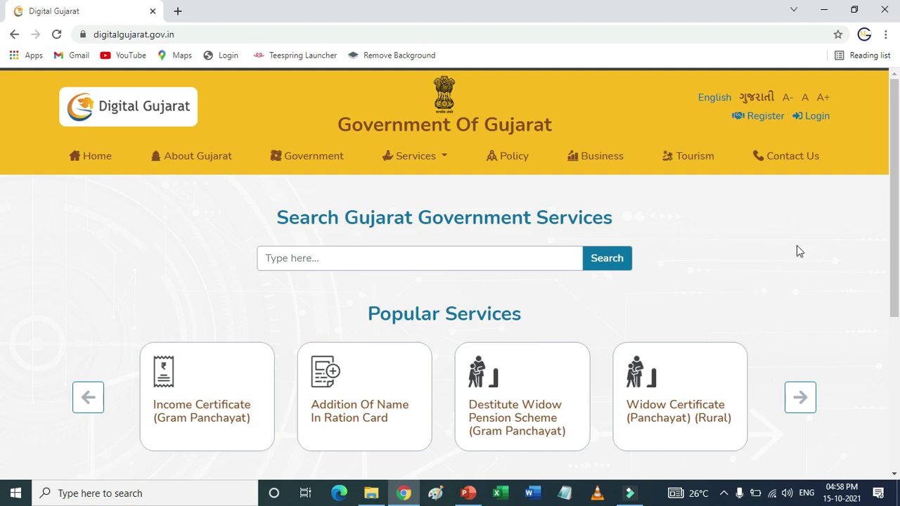
Open the portal's login page and check the Login Using options and the User Name field for registered users.
click(817, 117)
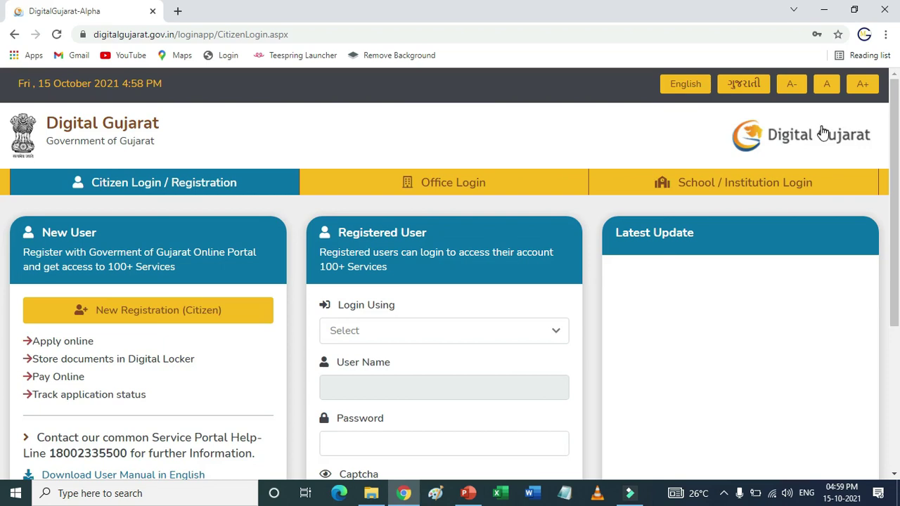
scroll(809, 182, down, 1)
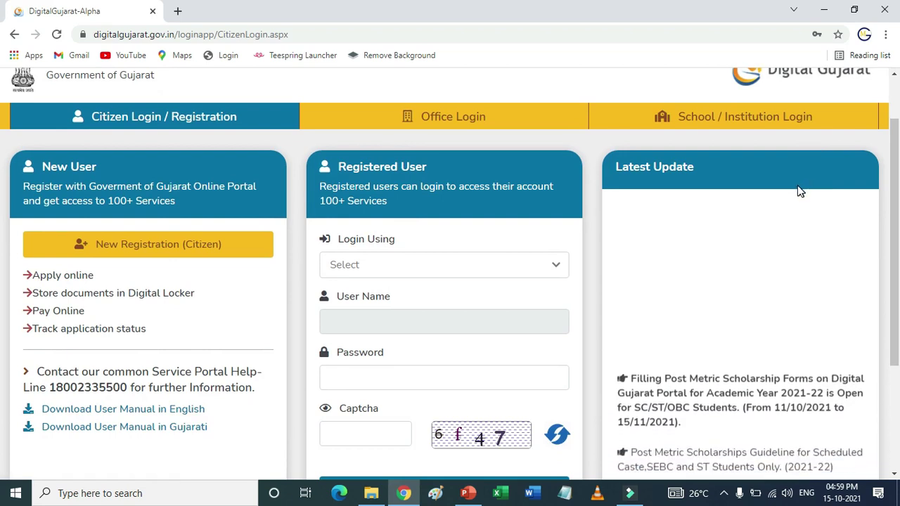
click(557, 266)
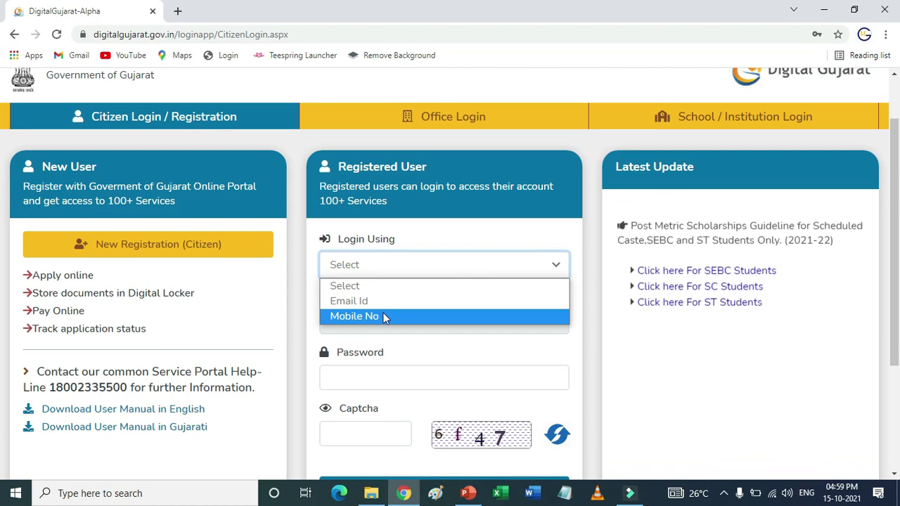
click(312, 300)
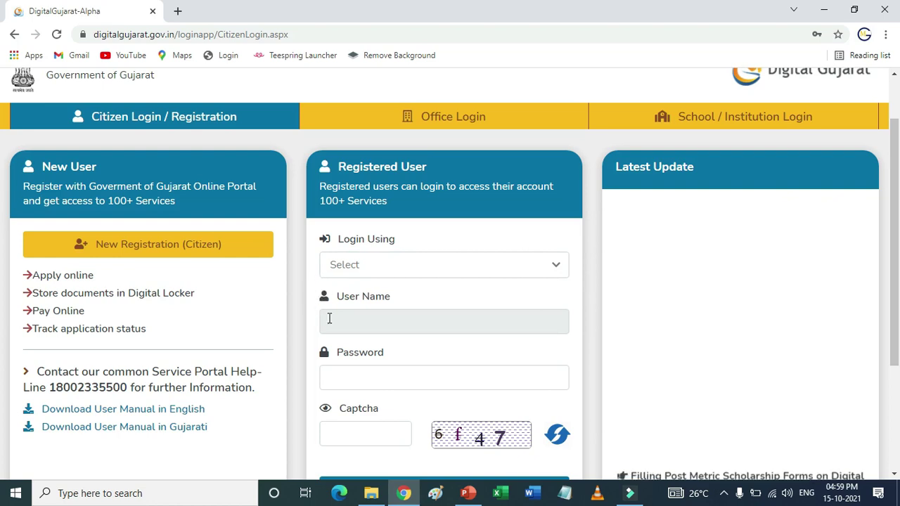
drag(338, 297, 392, 300)
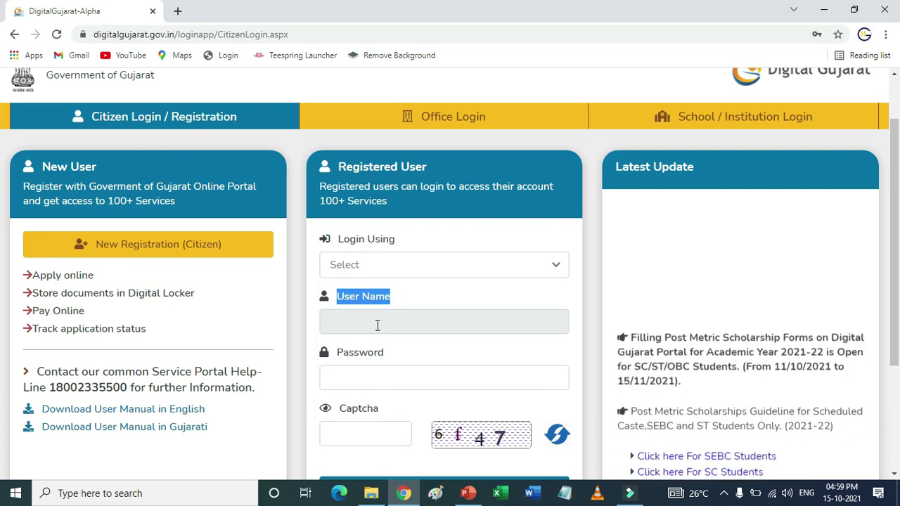
click(403, 266)
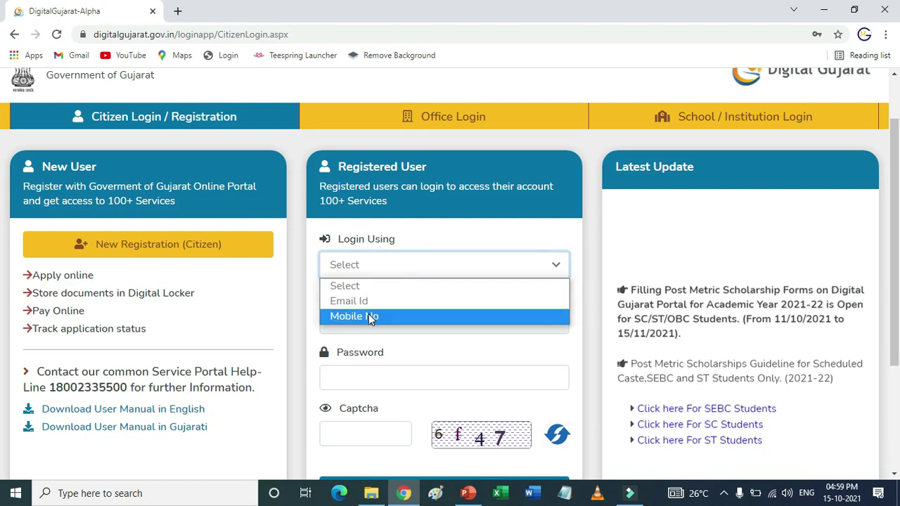
click(313, 301)
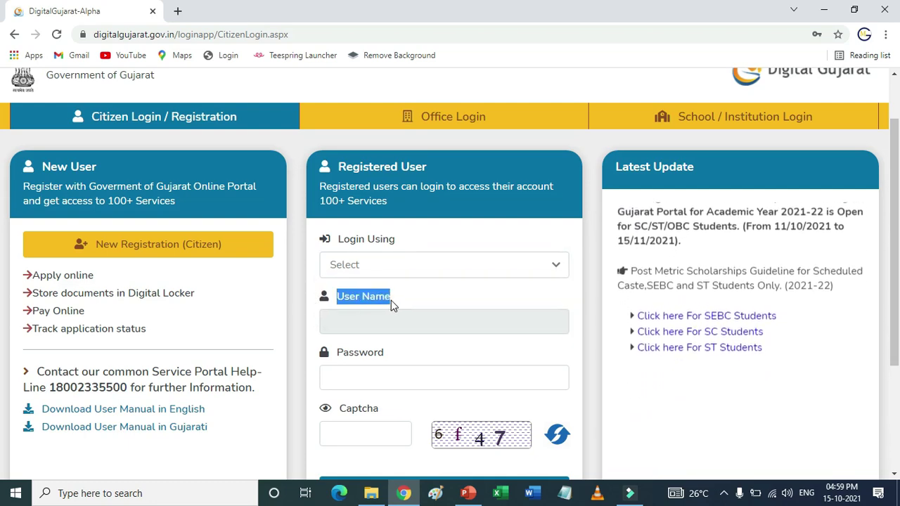
Check the Password and Captcha fields and log in to the portal as a registered user.
scroll(391, 300, down, 1)
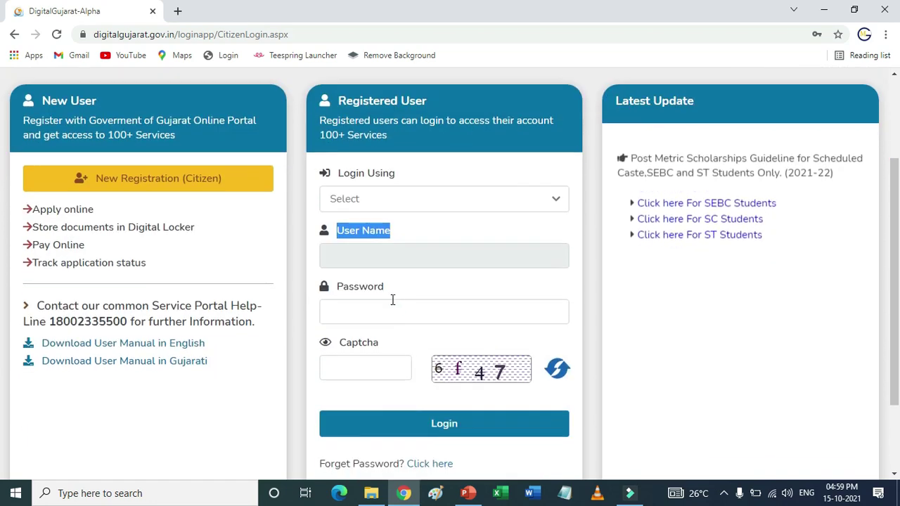
drag(340, 292, 382, 293)
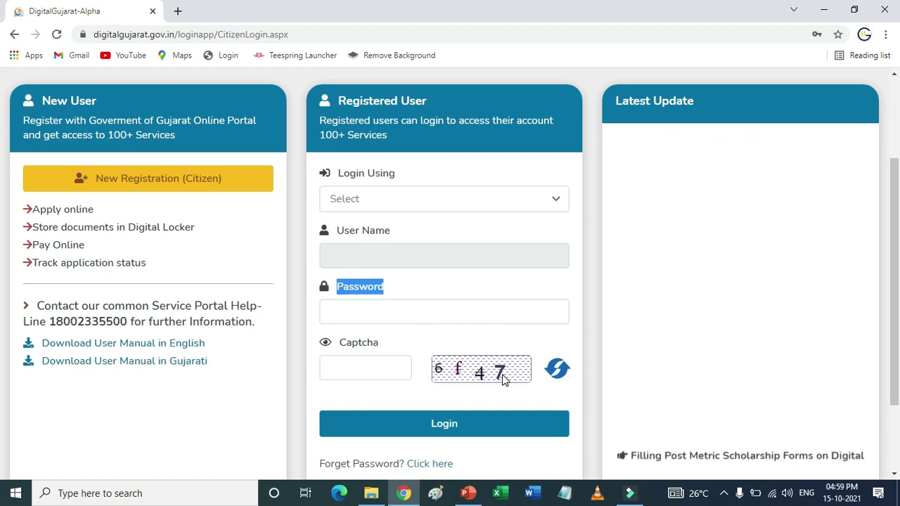
click(376, 367)
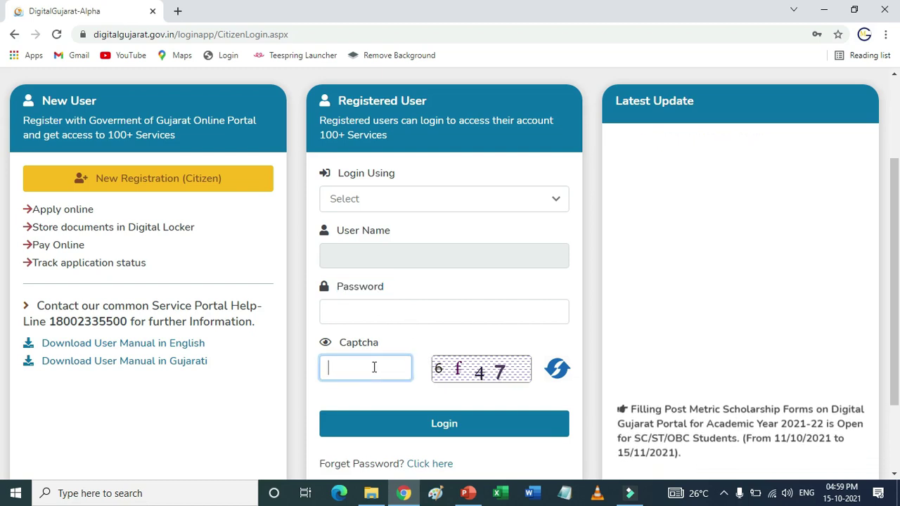
scroll(385, 365, down, 1)
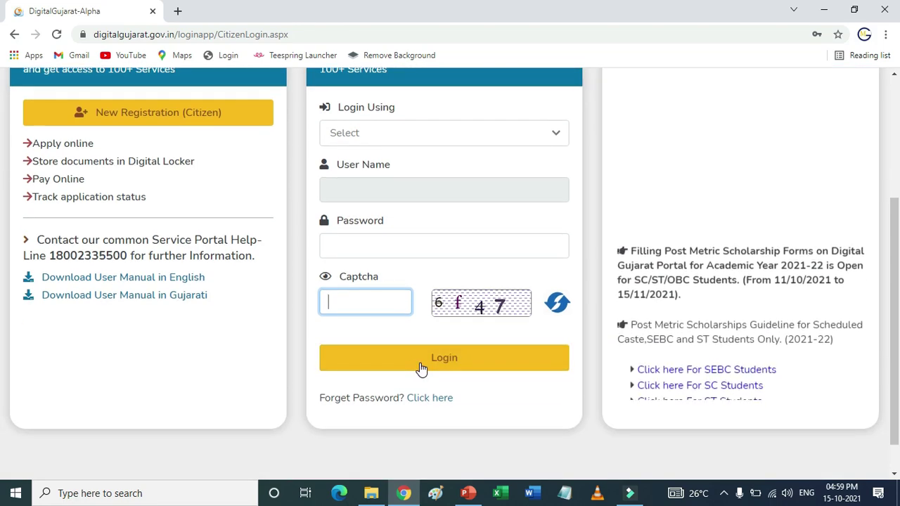
click(420, 359)
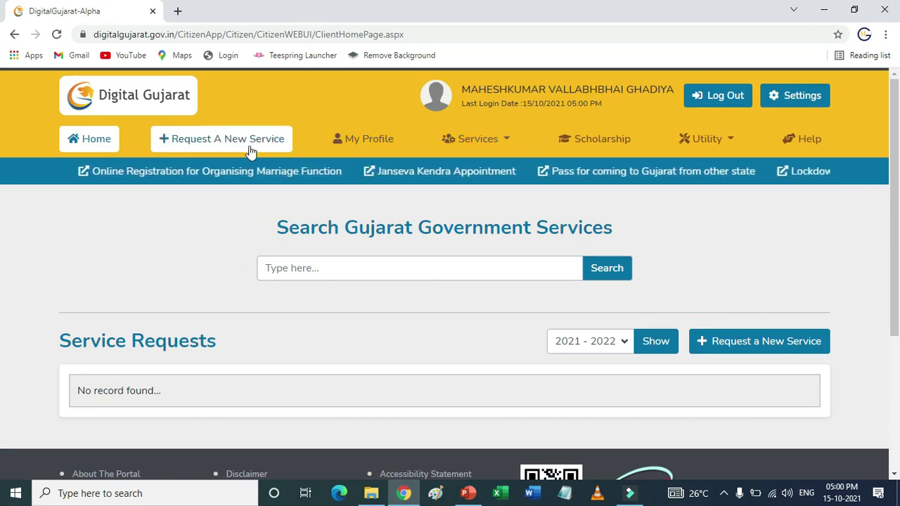
Open the SEBC/EBC/NT DNT scholarship schemes and set the financial year to 2021-2022.
click(589, 143)
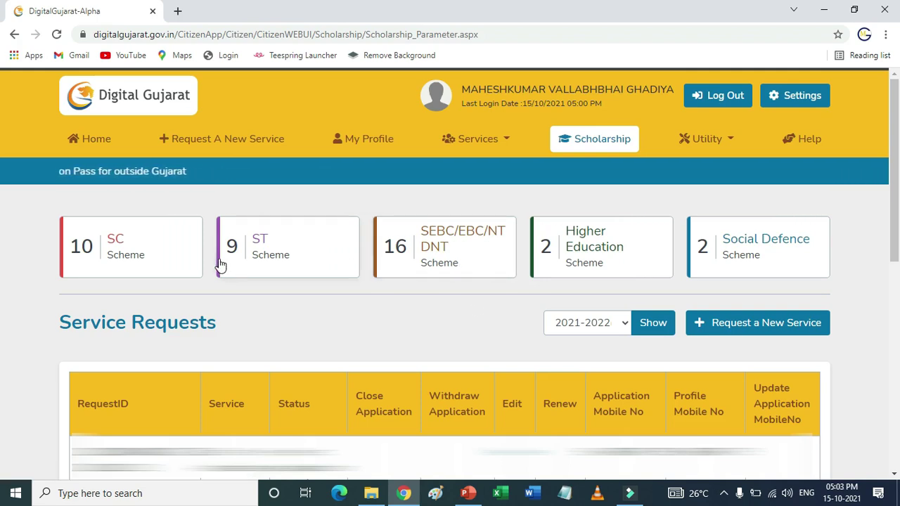
click(413, 271)
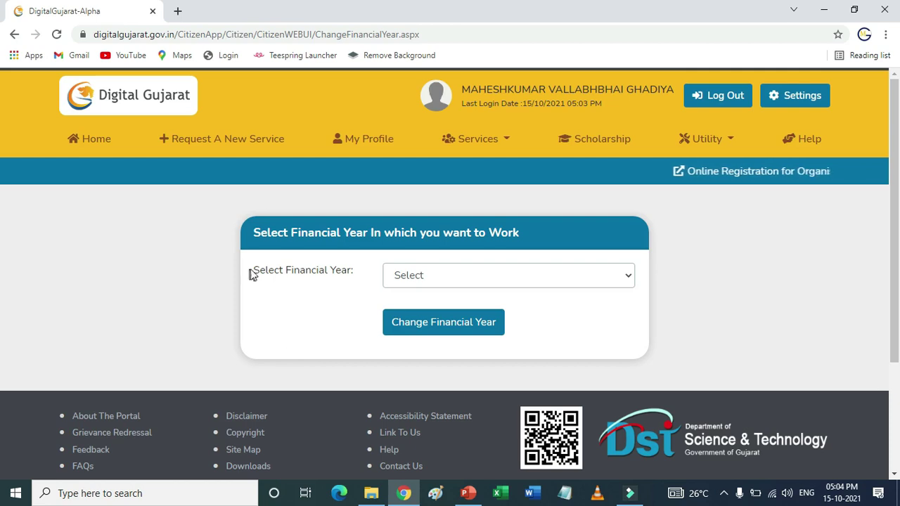
drag(251, 274, 341, 265)
drag(354, 268, 359, 273)
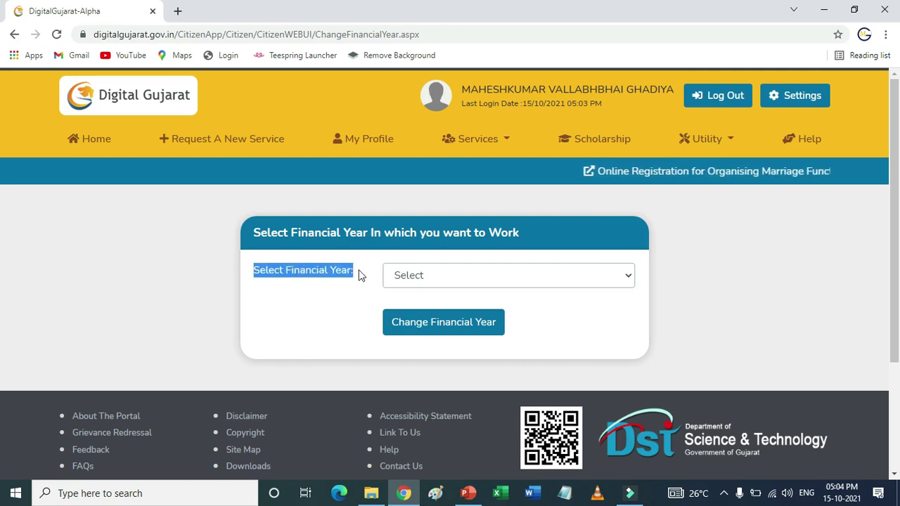
click(403, 279)
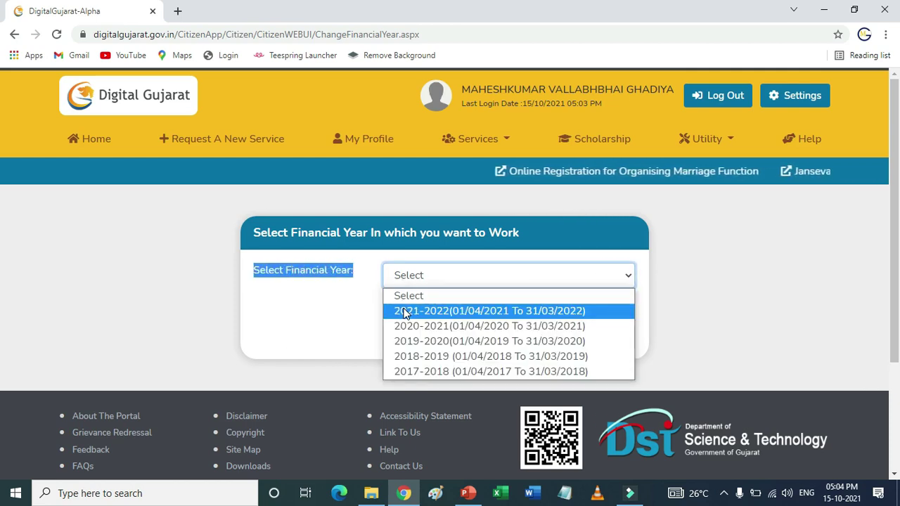
click(404, 311)
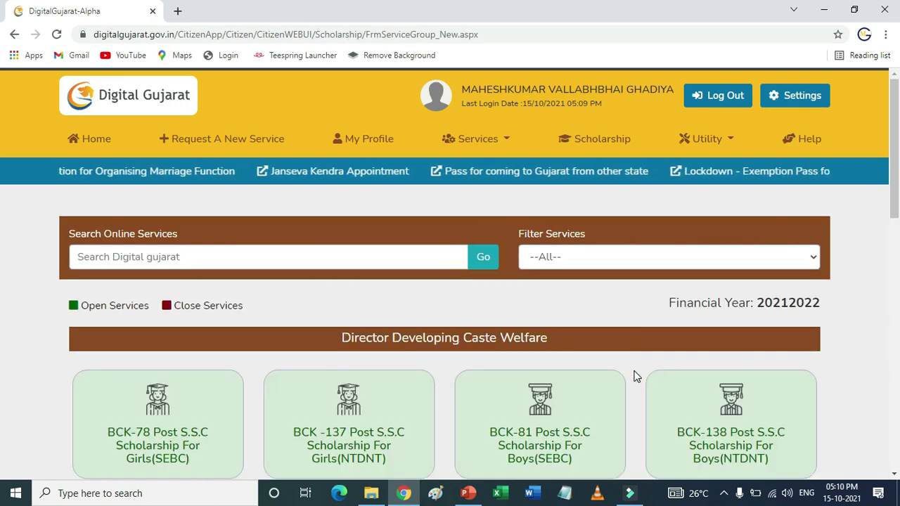
Look through the available scholarship services and open BCK-81 Post S.S.C Scholarship For Boys(SEBC).
scroll(633, 376, down, 6)
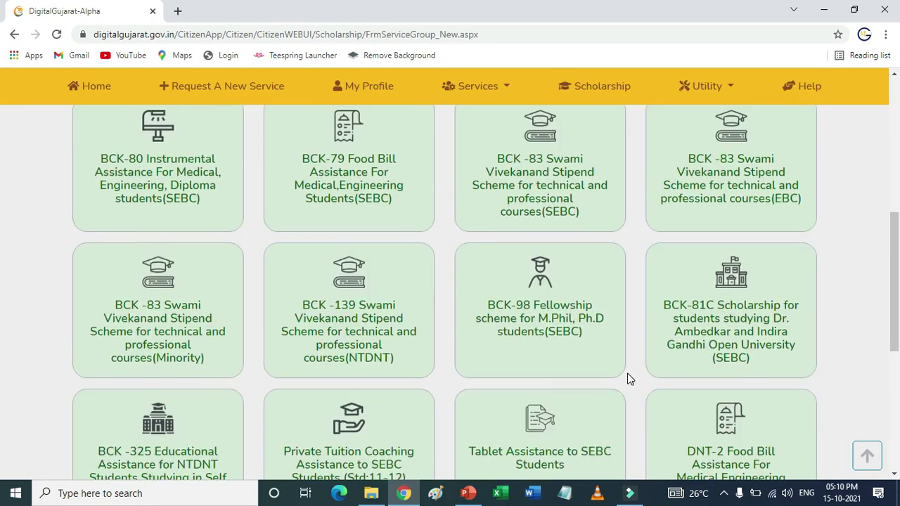
scroll(628, 378, down, 4)
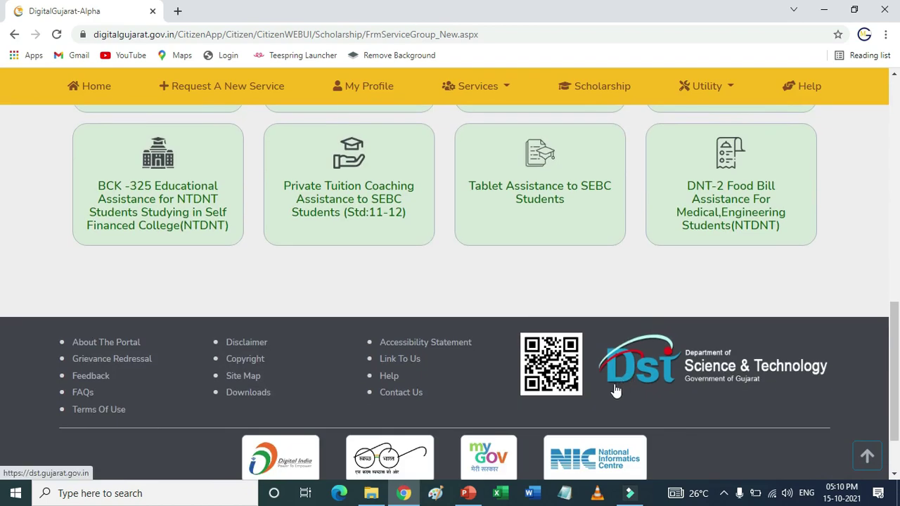
scroll(615, 391, up, 6)
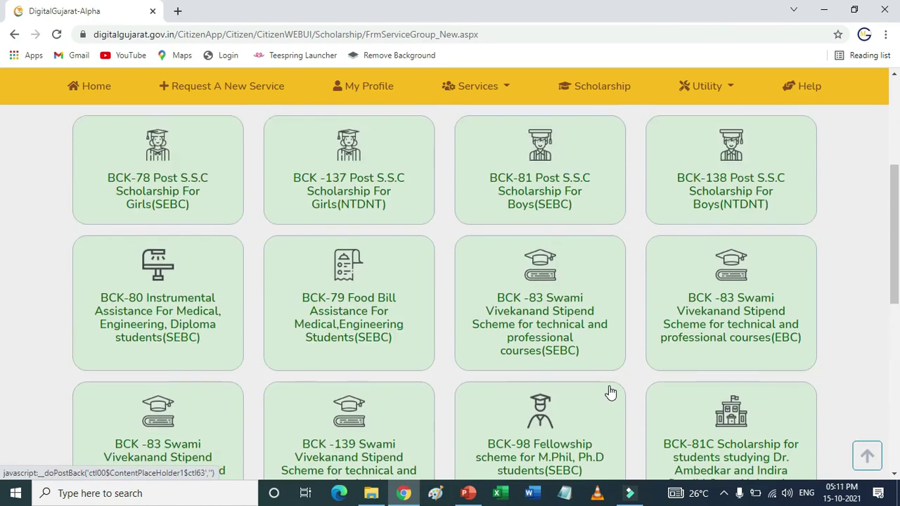
scroll(610, 392, up, 4)
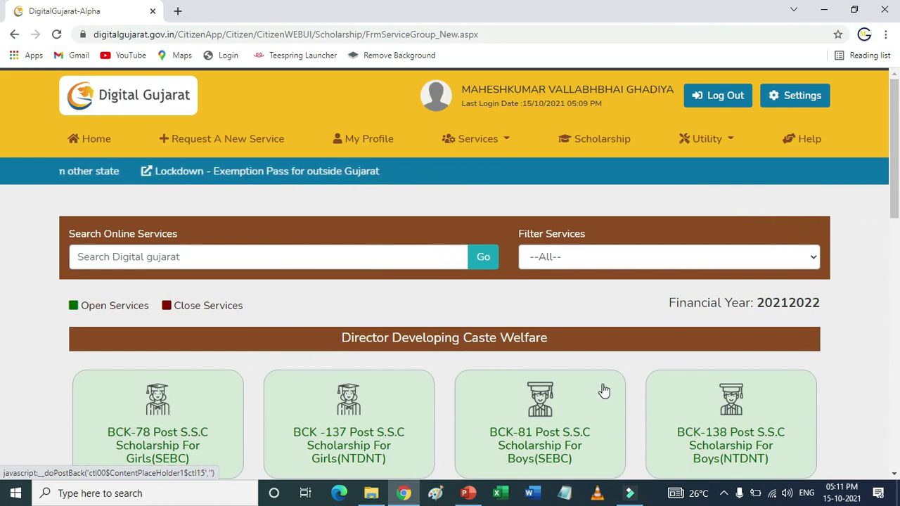
scroll(595, 390, down, 1)
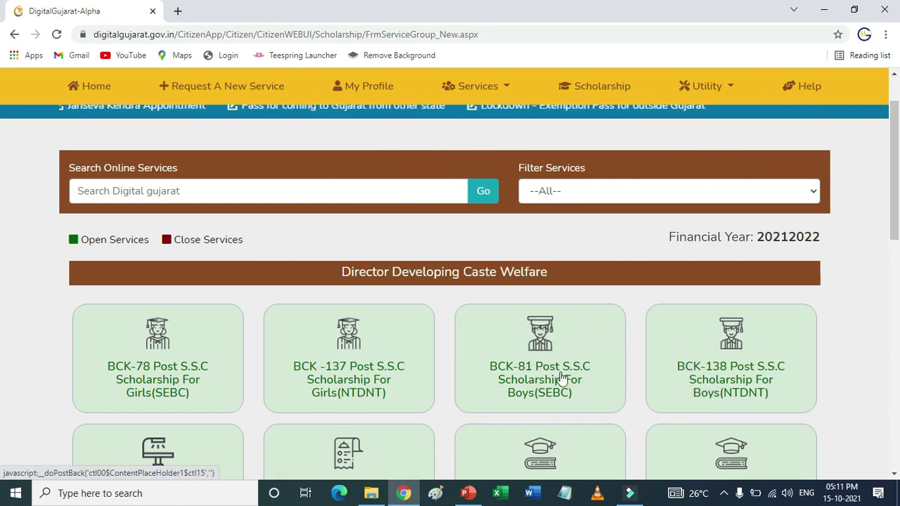
click(528, 356)
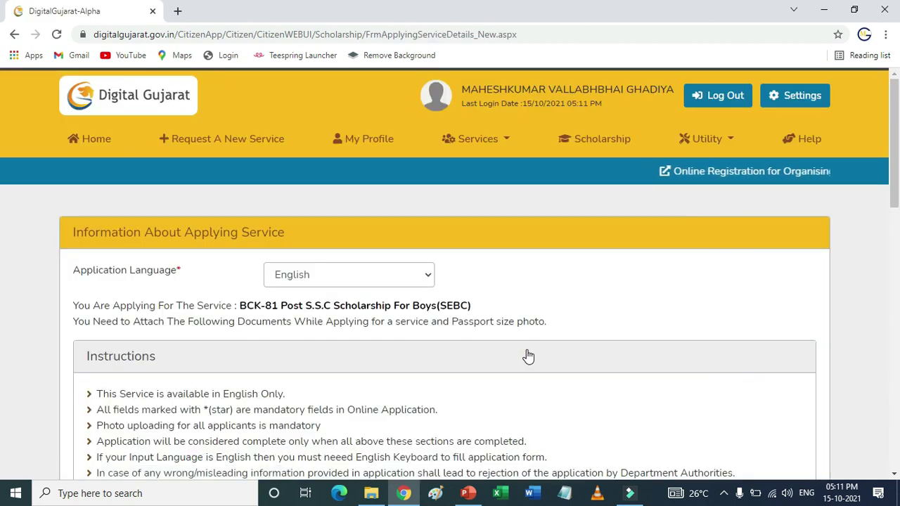
Read the scholarship service's Instructions and Proof Needed In Service Attachment list, and continue to the application form.
scroll(528, 356, down, 3)
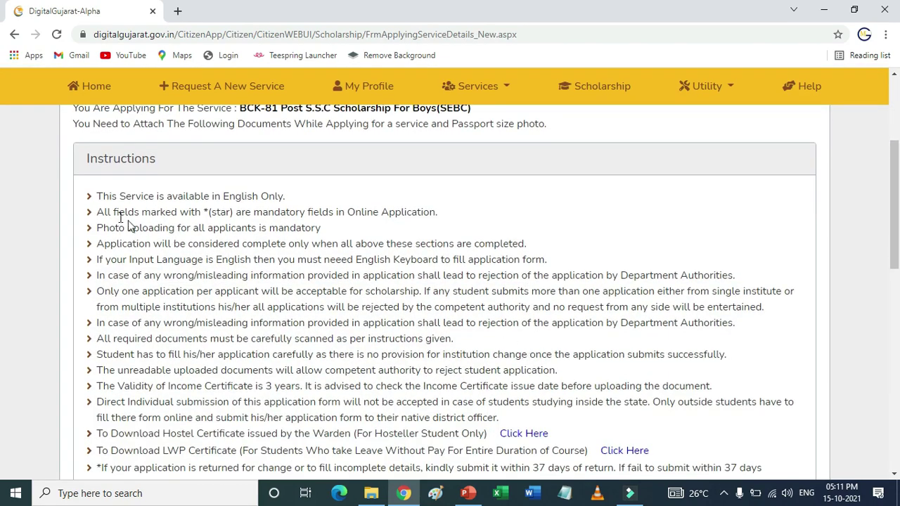
drag(97, 199, 569, 467)
scroll(543, 422, down, 1)
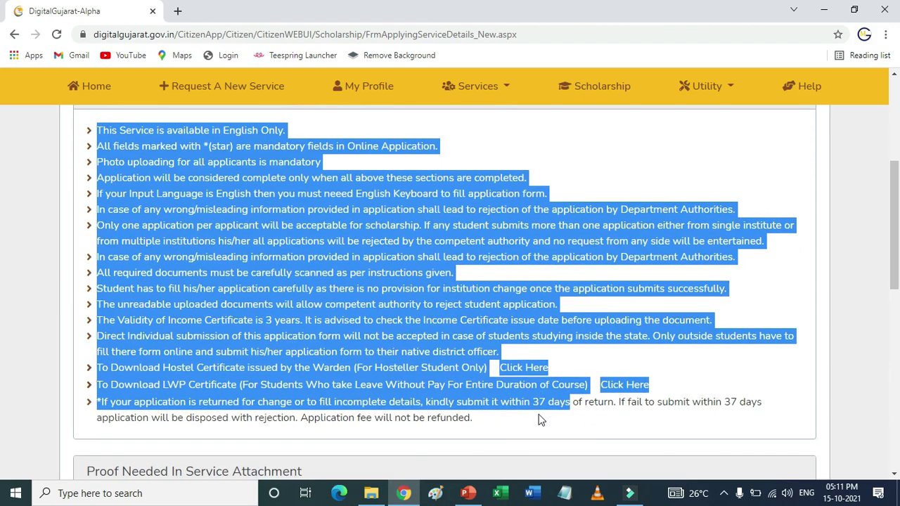
scroll(532, 407, down, 1)
scroll(531, 406, down, 2)
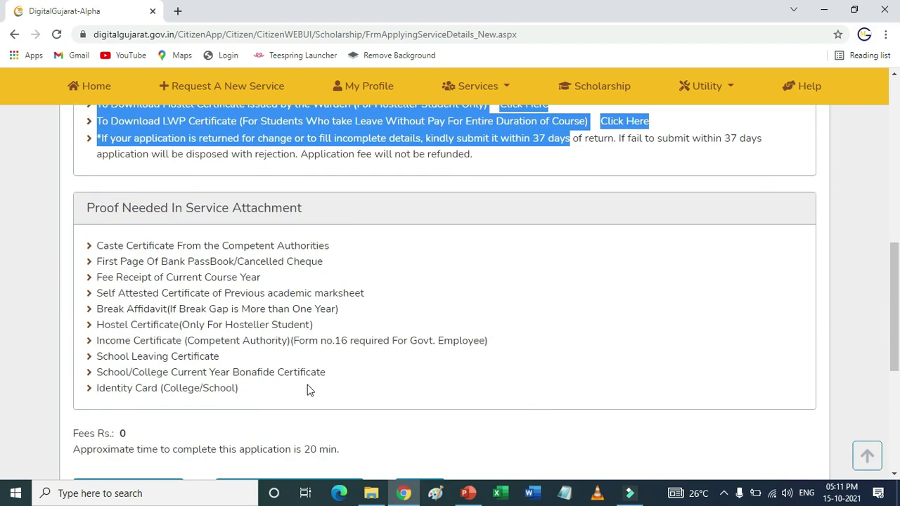
drag(254, 390, 96, 252)
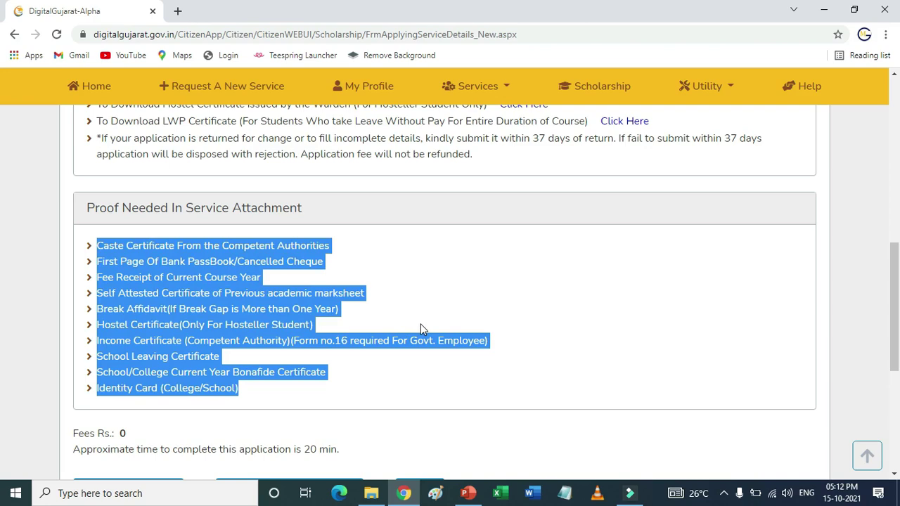
scroll(420, 328, down, 3)
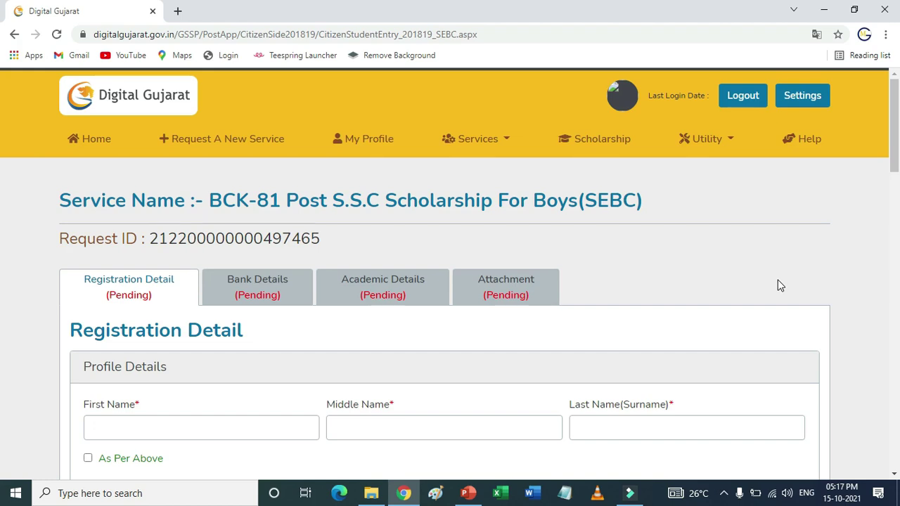
Check the applicant name, Name (As Per Aadhar), Date of Birth and Gender fields in Profile Details.
scroll(778, 286, down, 1)
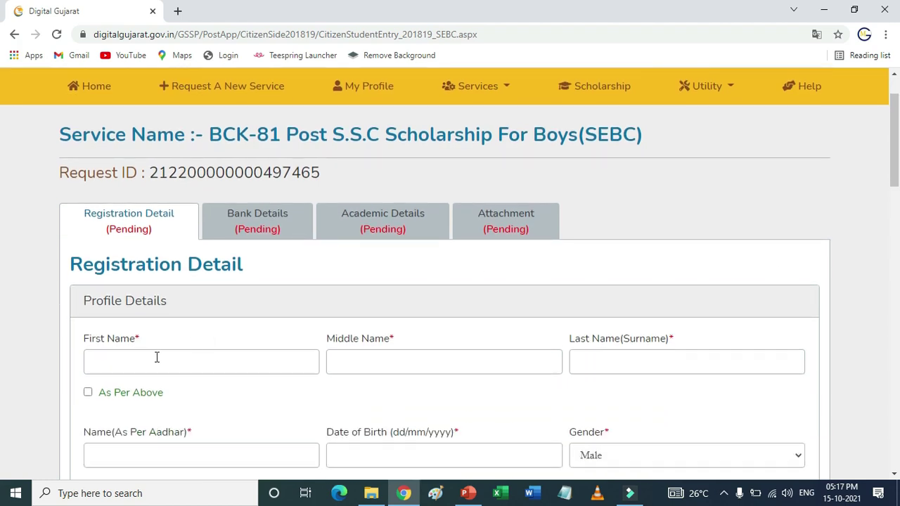
click(155, 359)
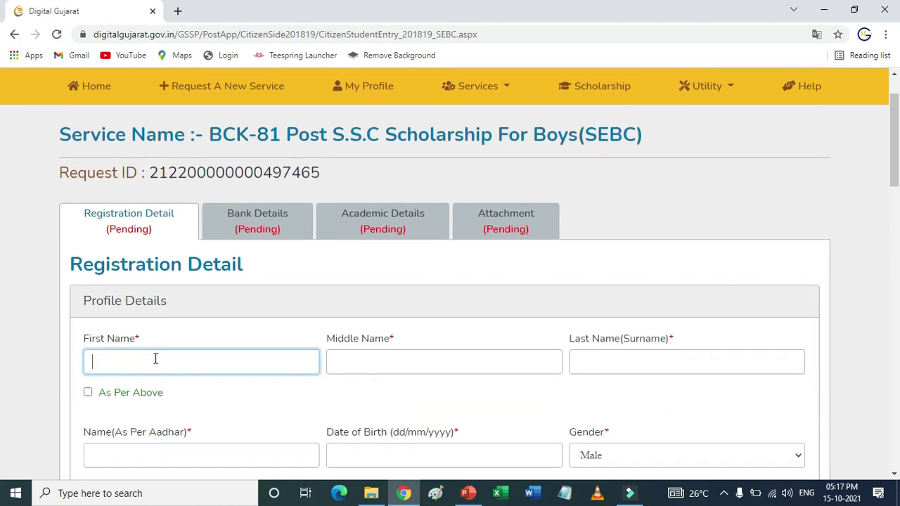
click(349, 358)
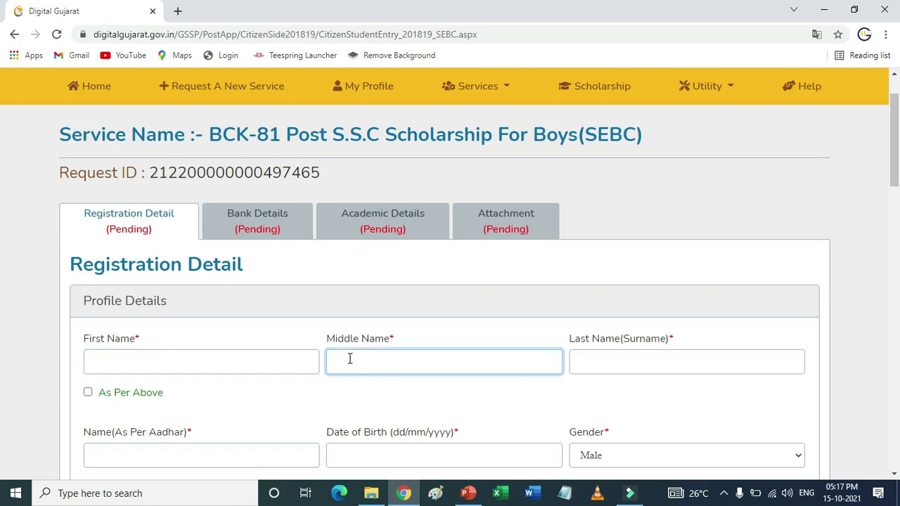
click(588, 360)
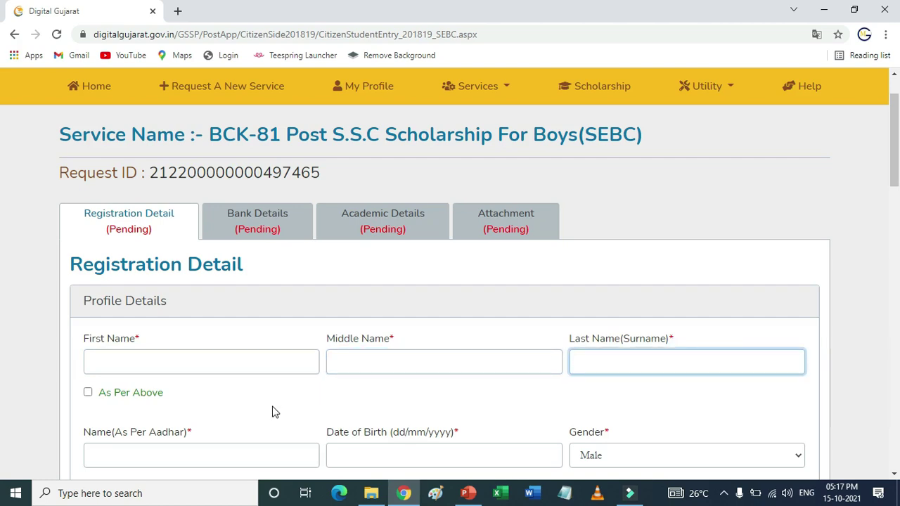
click(145, 453)
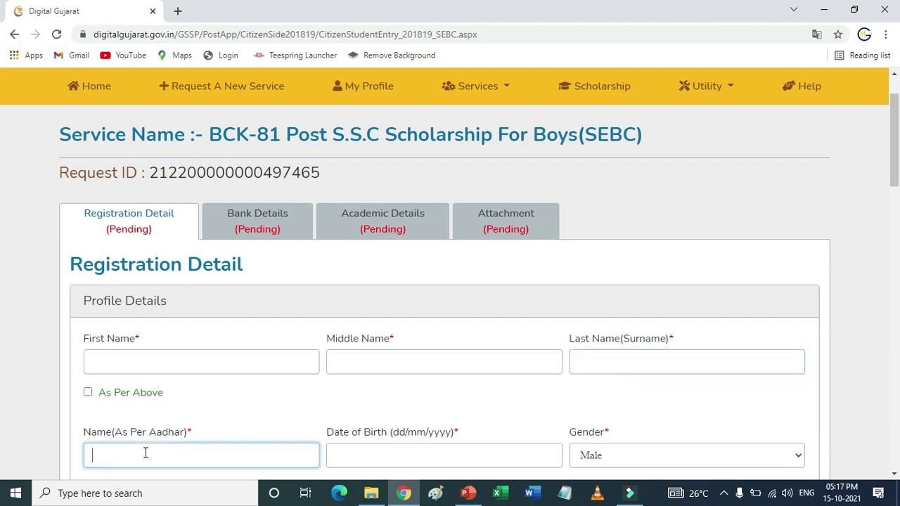
click(341, 457)
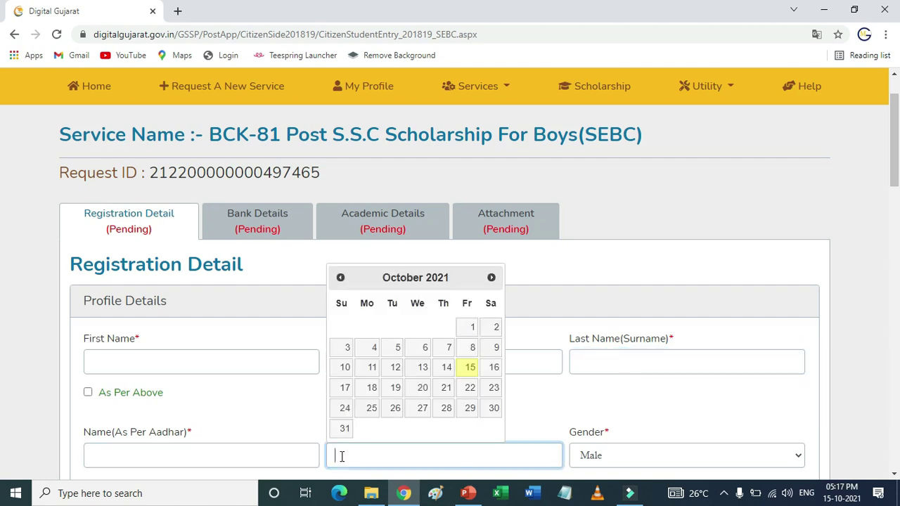
click(599, 455)
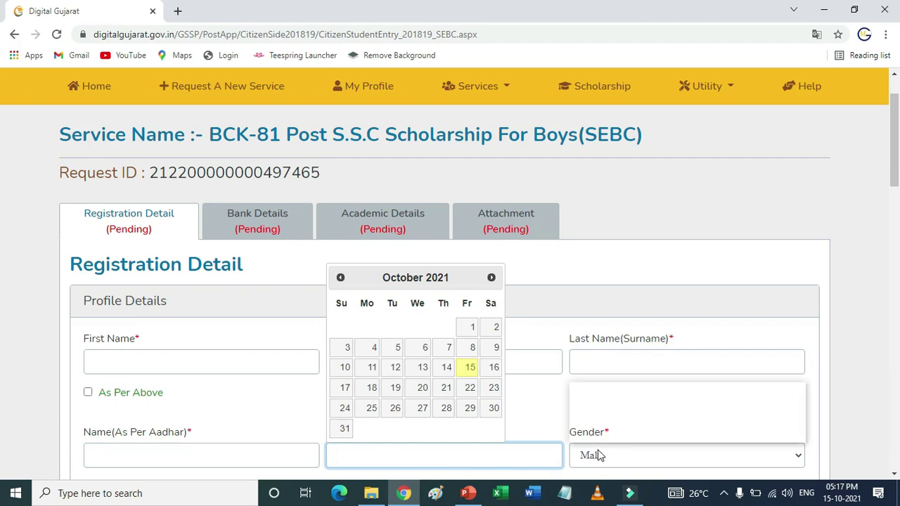
click(542, 414)
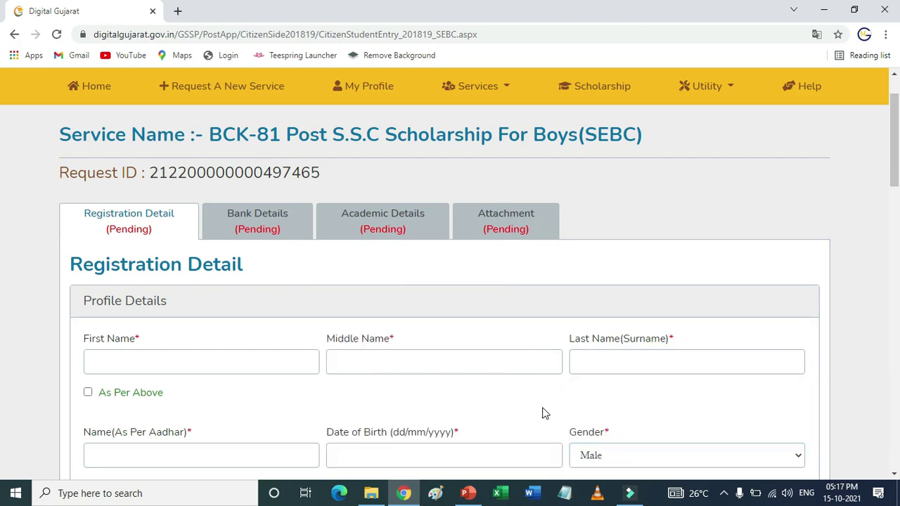
Check the Aadhar Number field with its verification status and the Mother's Name field in Profile Details.
scroll(542, 413, down, 2)
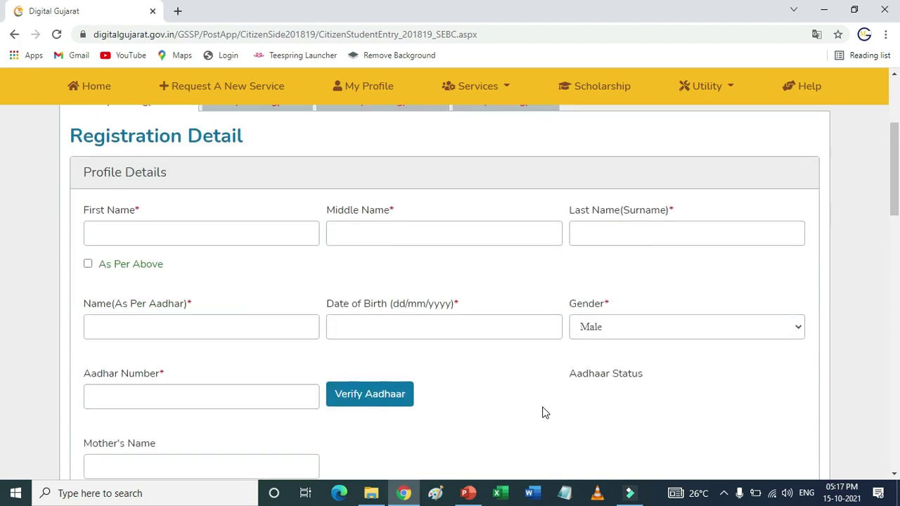
click(177, 393)
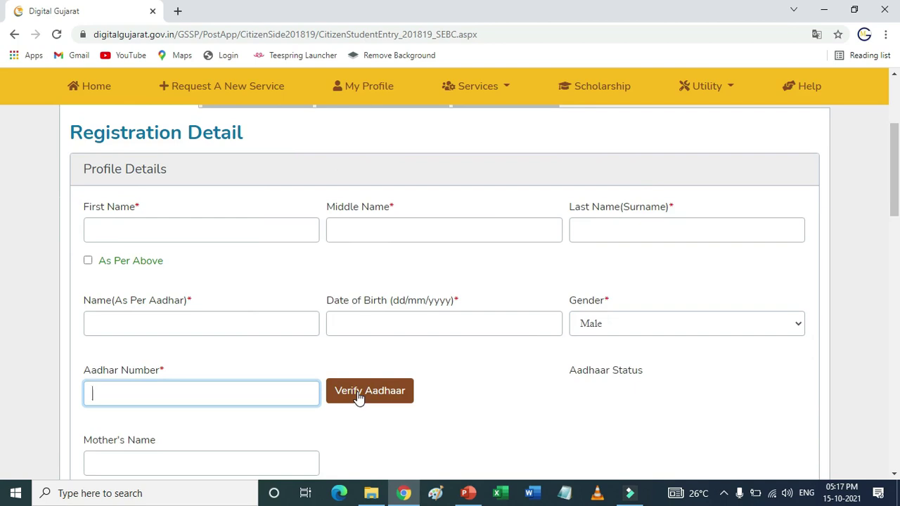
drag(571, 371, 654, 384)
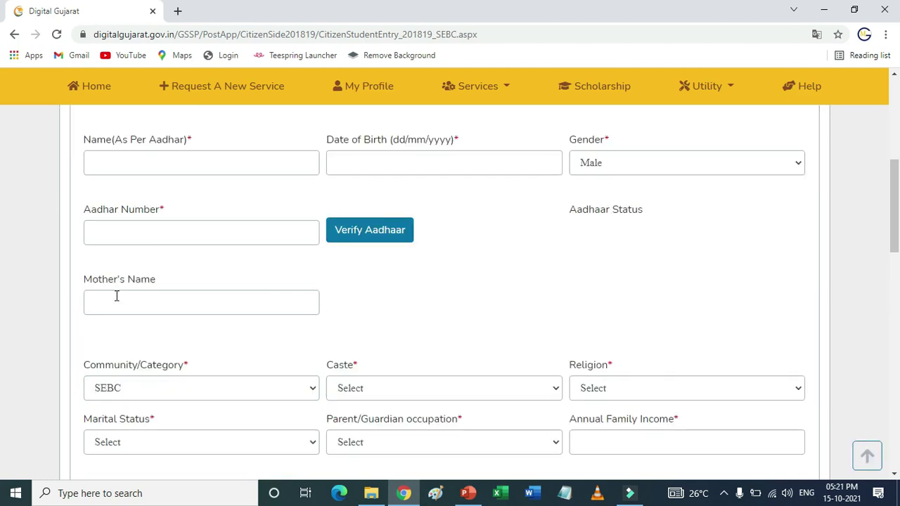
click(117, 296)
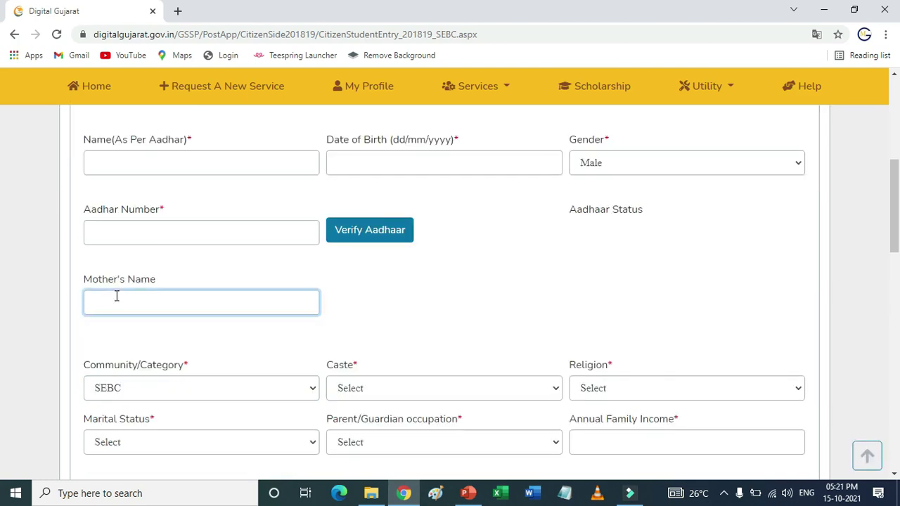
Look through the available choices for Community/Category, Caste and Religion in Profile Details.
click(127, 387)
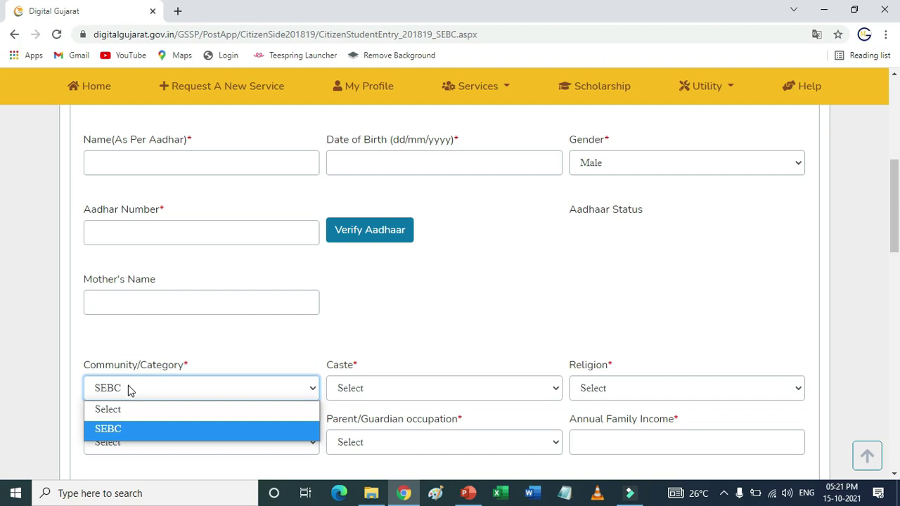
click(361, 393)
click(362, 392)
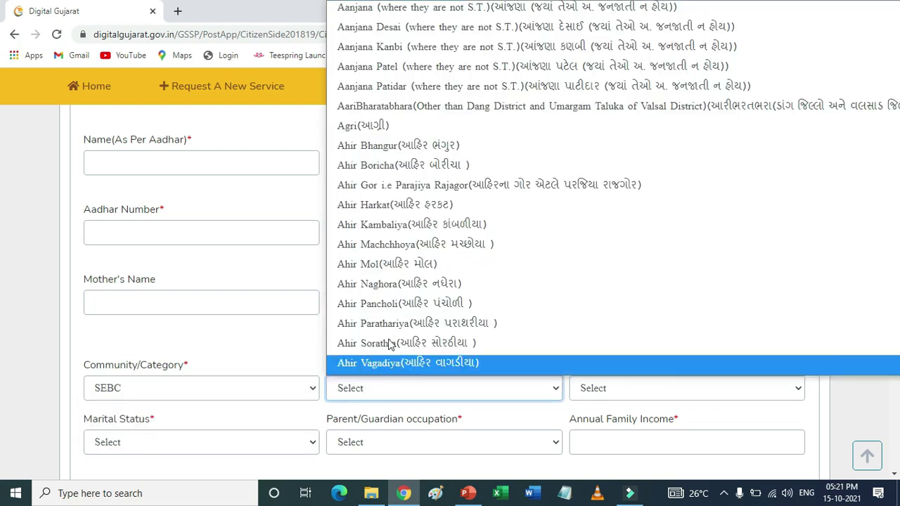
click(601, 389)
click(601, 389)
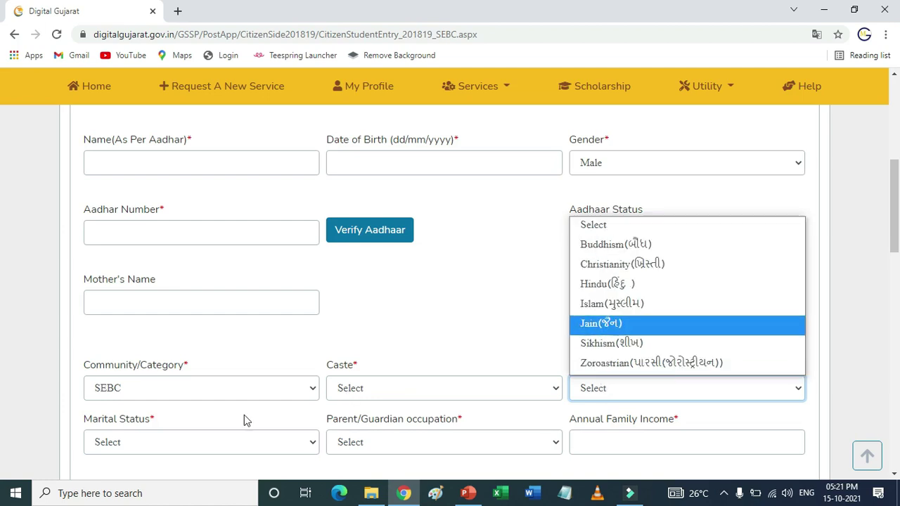
Look through the Marital Status and Parent/Guardian occupation choices and check the Annual Family Income field.
click(178, 443)
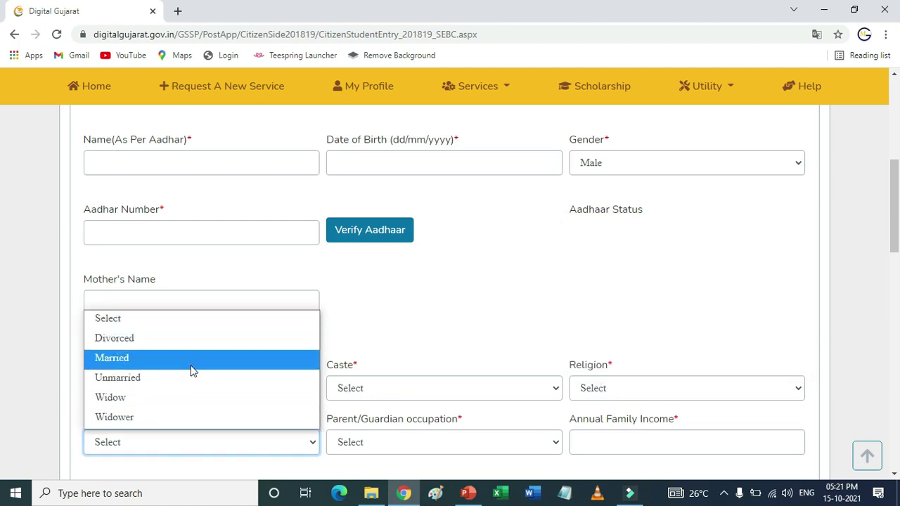
click(357, 448)
click(356, 447)
scroll(358, 393, down, 1)
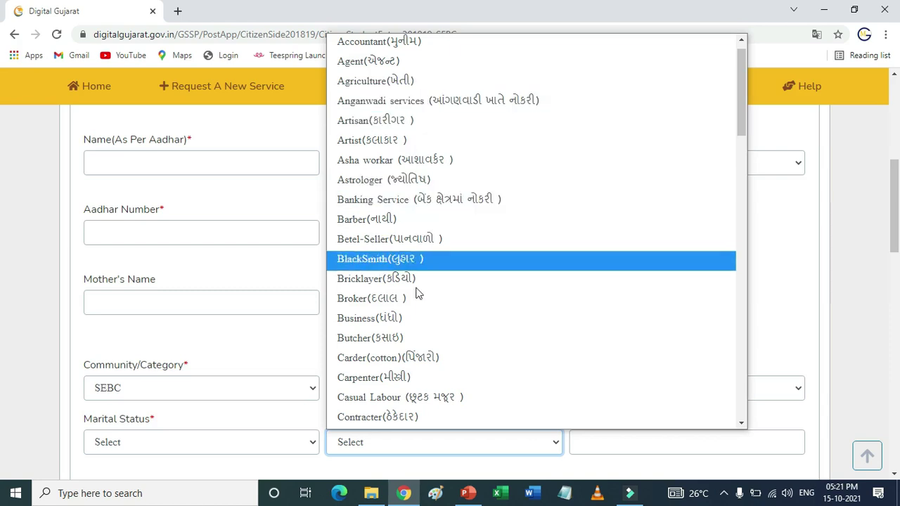
scroll(485, 420, down, 1)
click(584, 438)
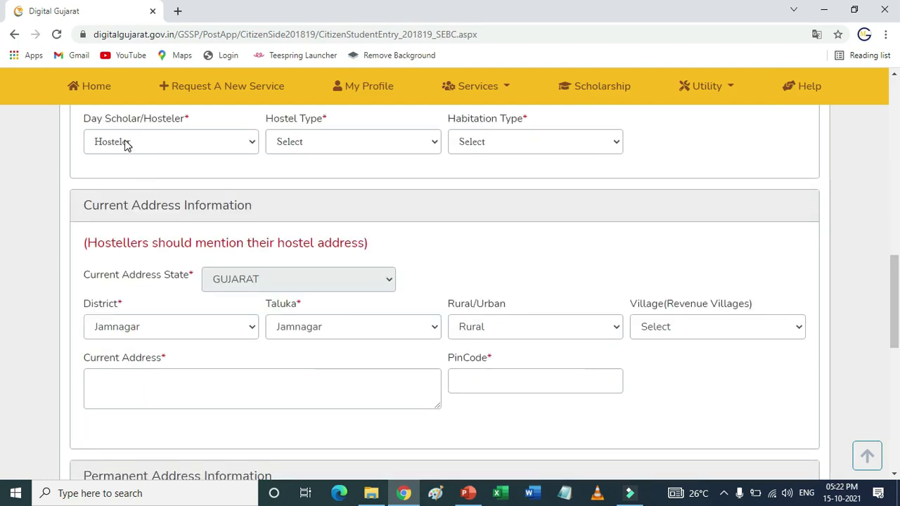
Review the choices for Day Scholar/Hosteler, Hostel Type and Habitation Type.
click(123, 143)
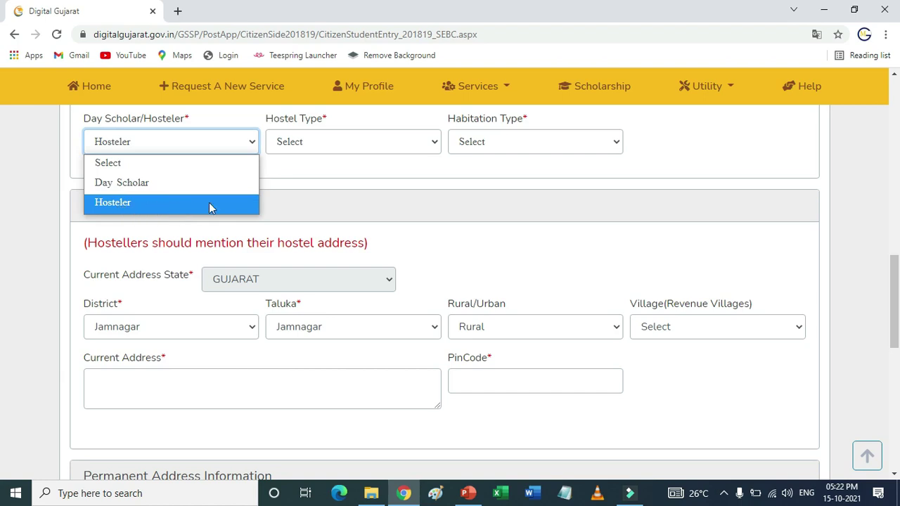
click(337, 140)
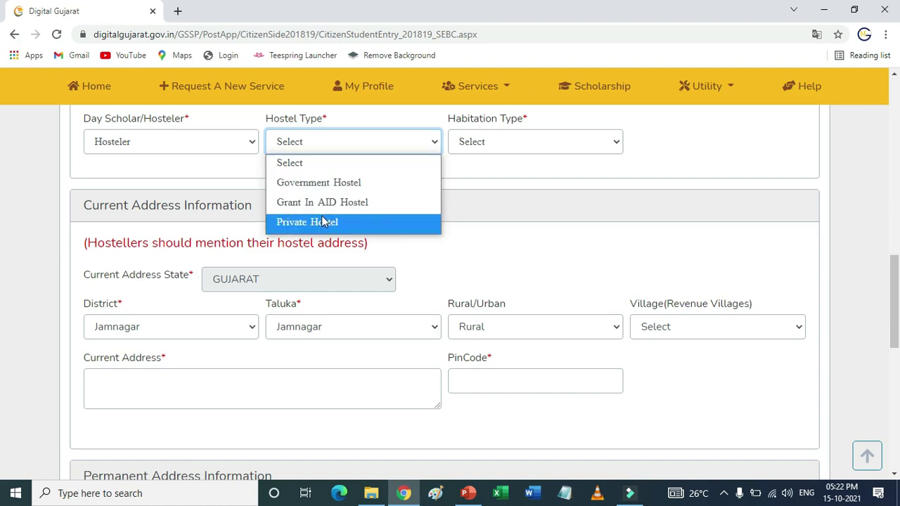
click(520, 149)
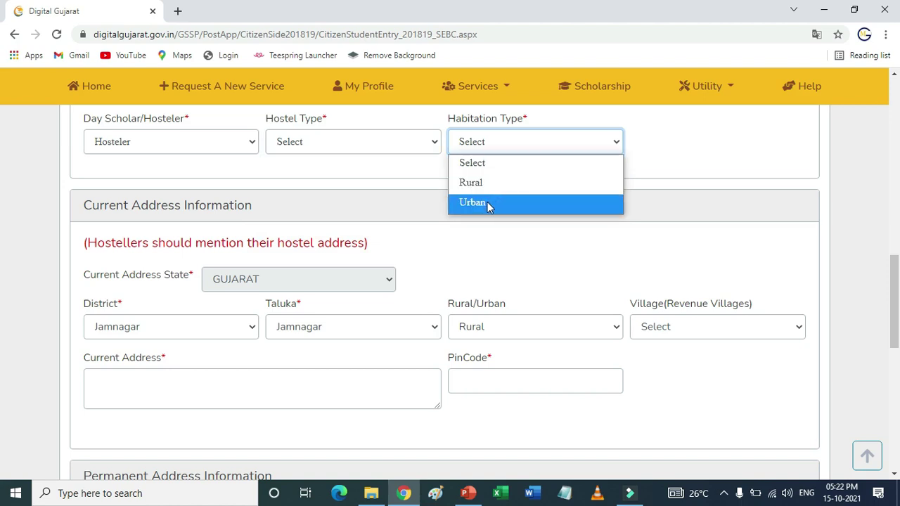
click(339, 169)
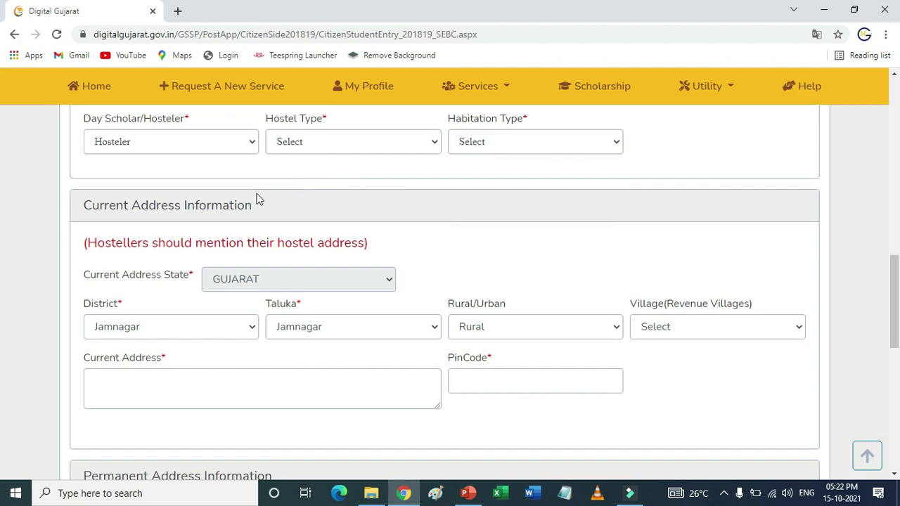
Review the District, Taluka, Rural/Urban and Village choices and the Current Address and PinCode fields under Current Address Information.
drag(81, 211, 178, 208)
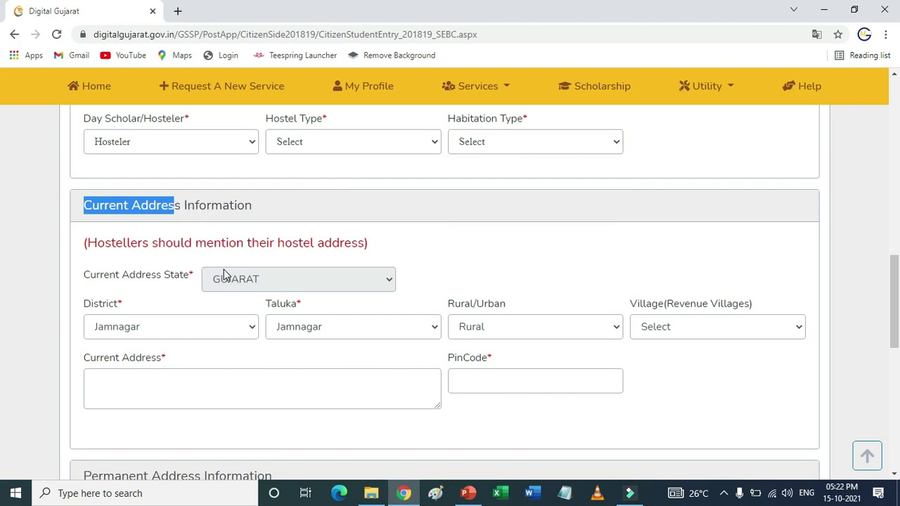
click(137, 325)
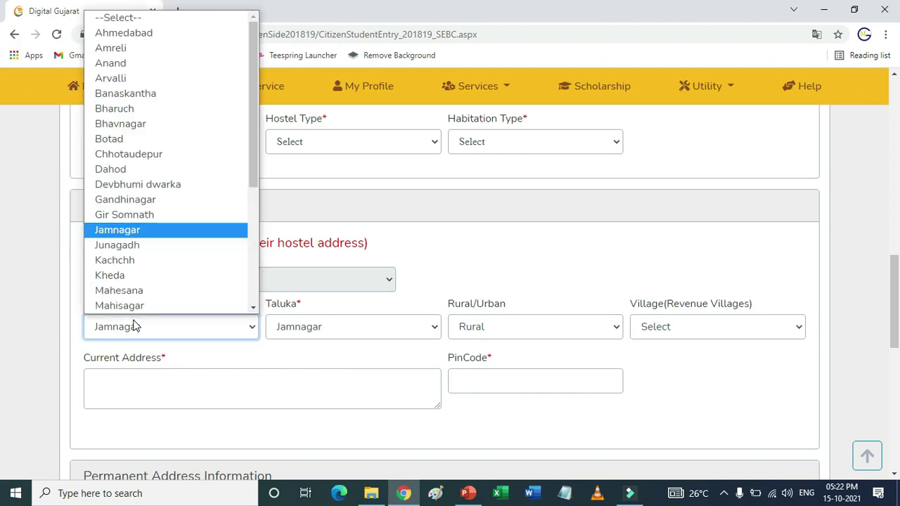
click(136, 325)
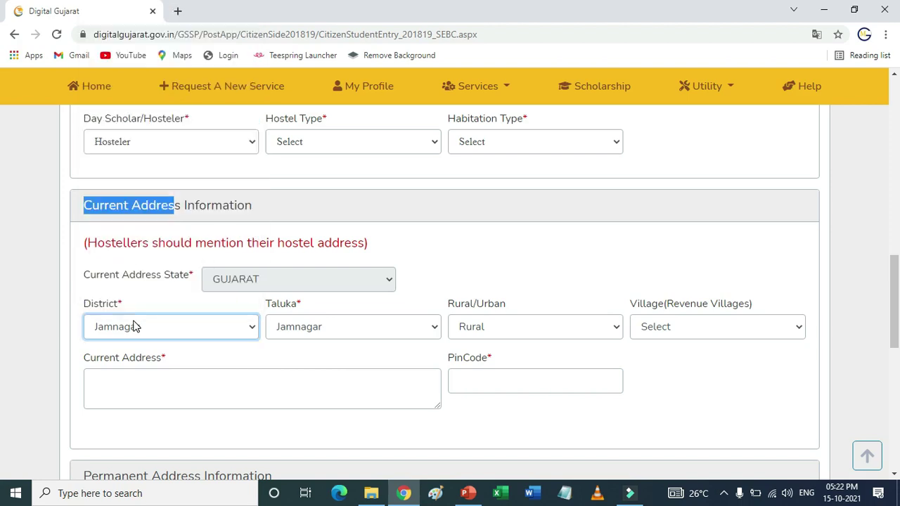
click(299, 327)
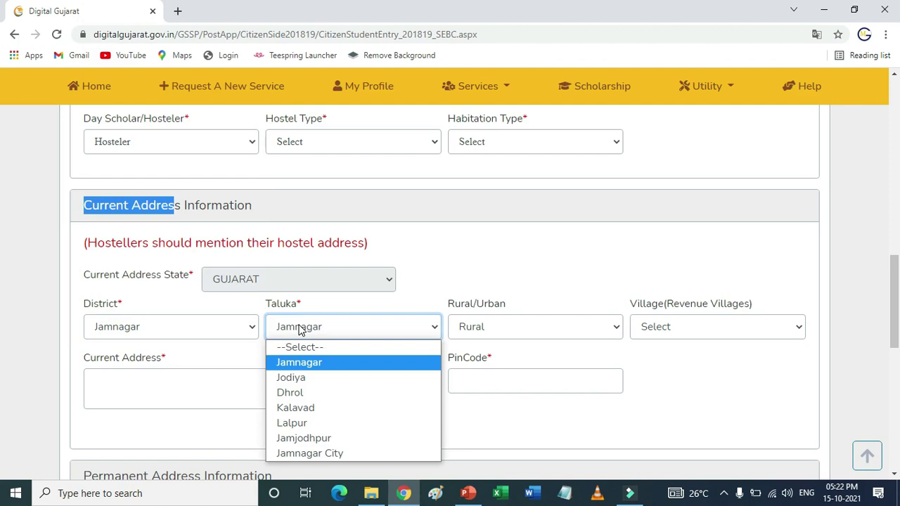
click(492, 327)
click(492, 327)
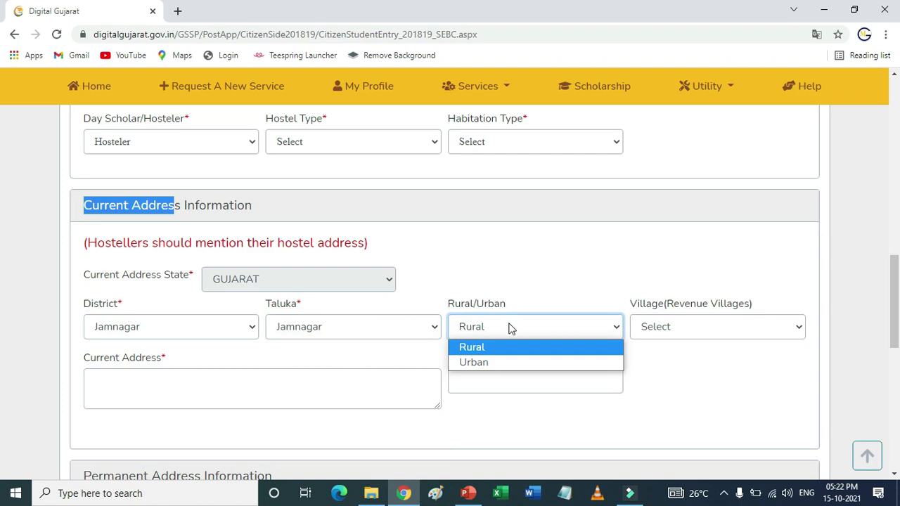
click(679, 327)
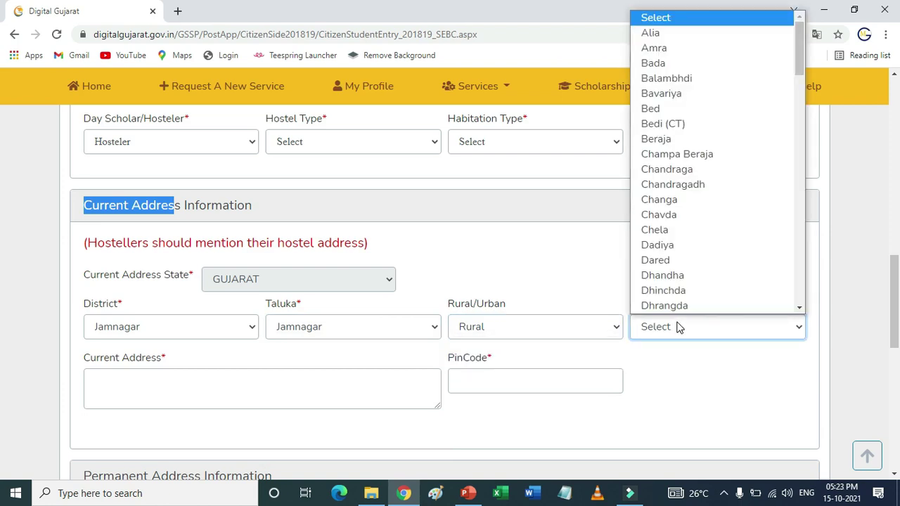
click(119, 381)
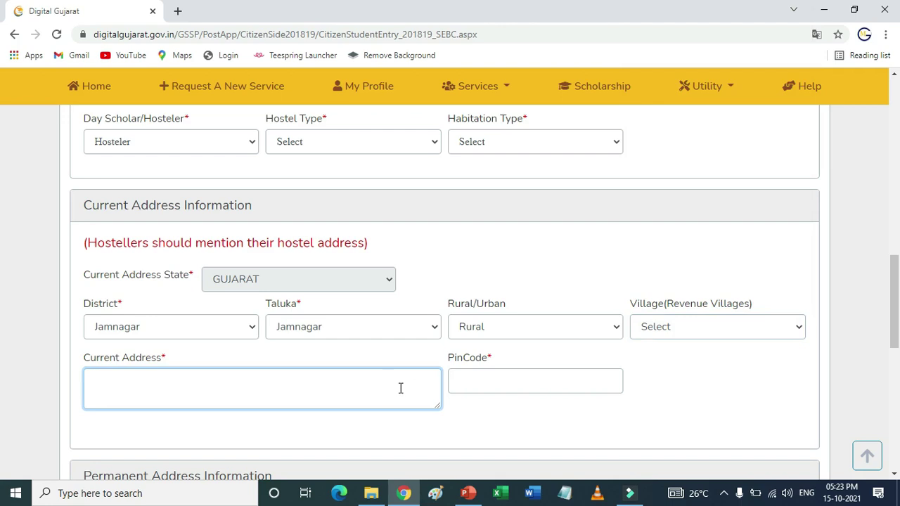
click(480, 378)
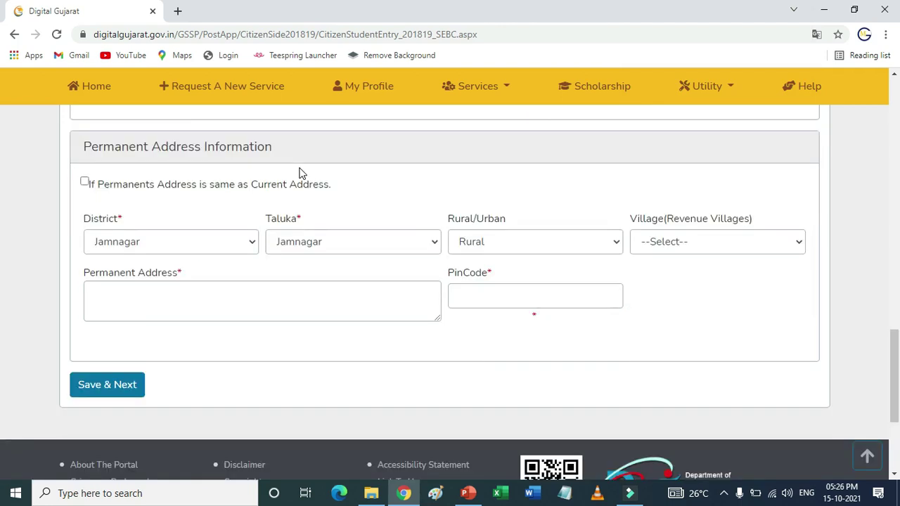
Review the District, Taluka, Rural/Urban and Village choices and the Permanent Address and PinCode fields under Permanent Address Information.
drag(80, 147, 201, 153)
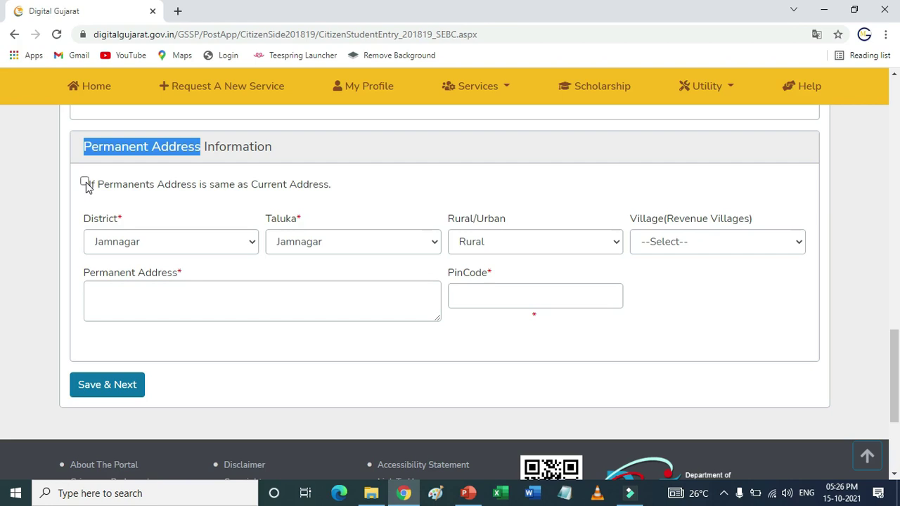
click(149, 241)
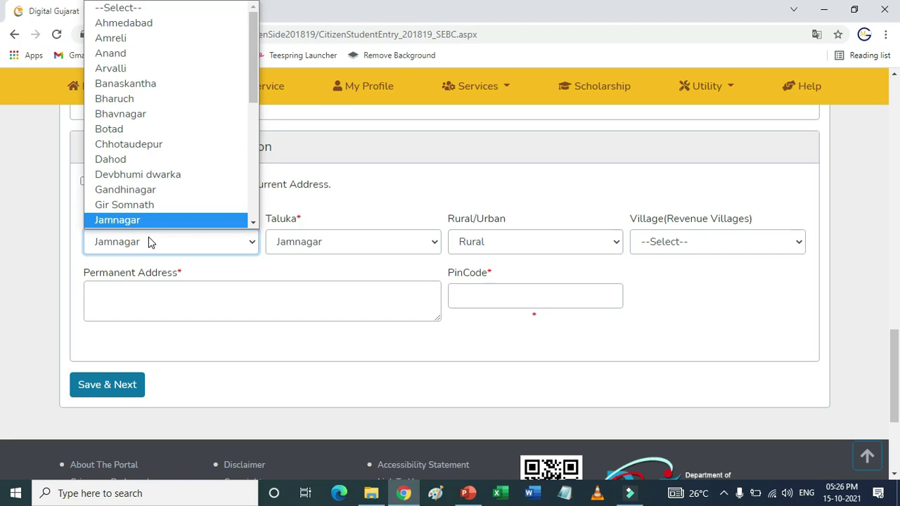
click(291, 246)
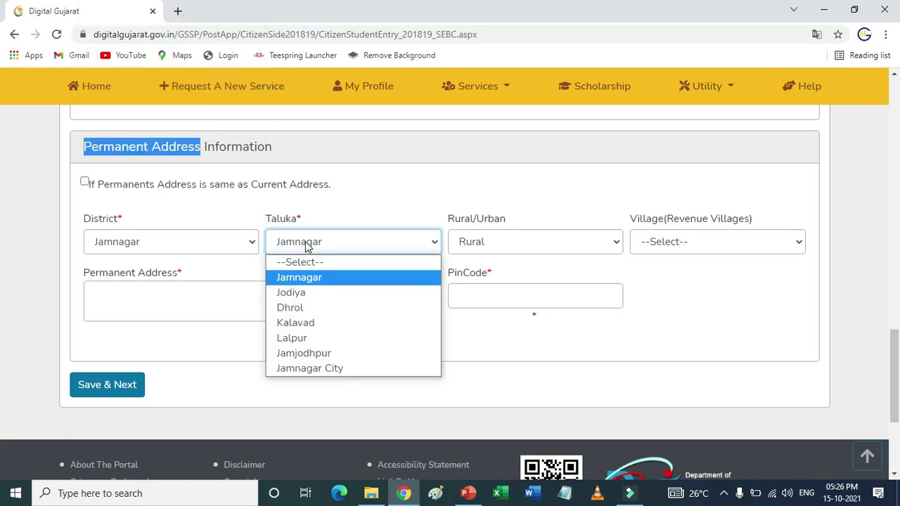
click(483, 243)
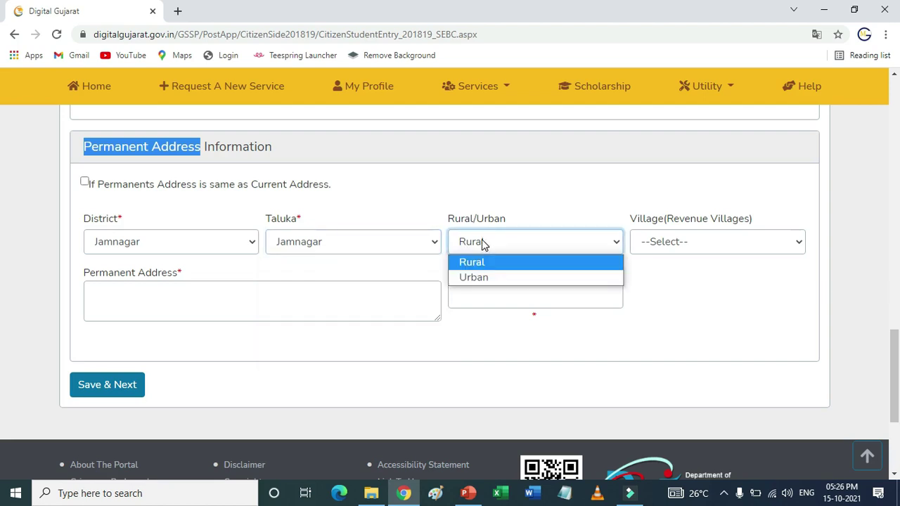
click(669, 252)
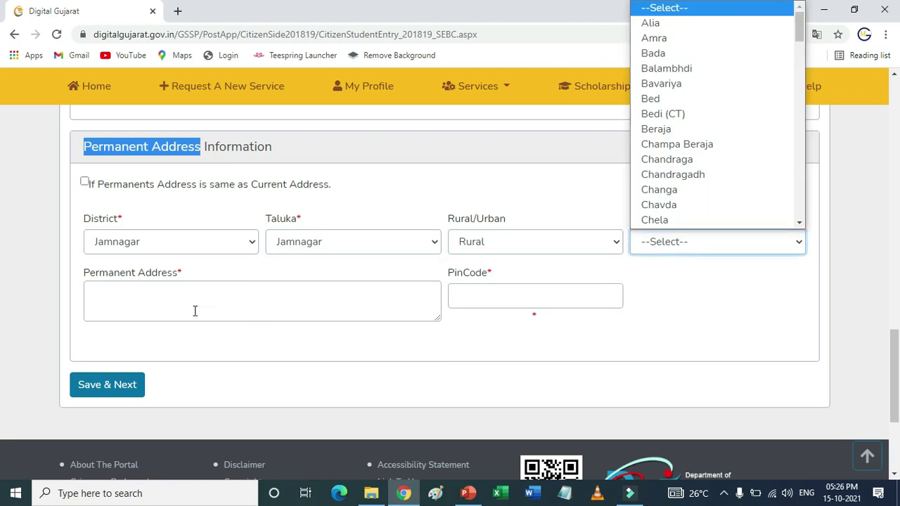
click(114, 301)
click(115, 299)
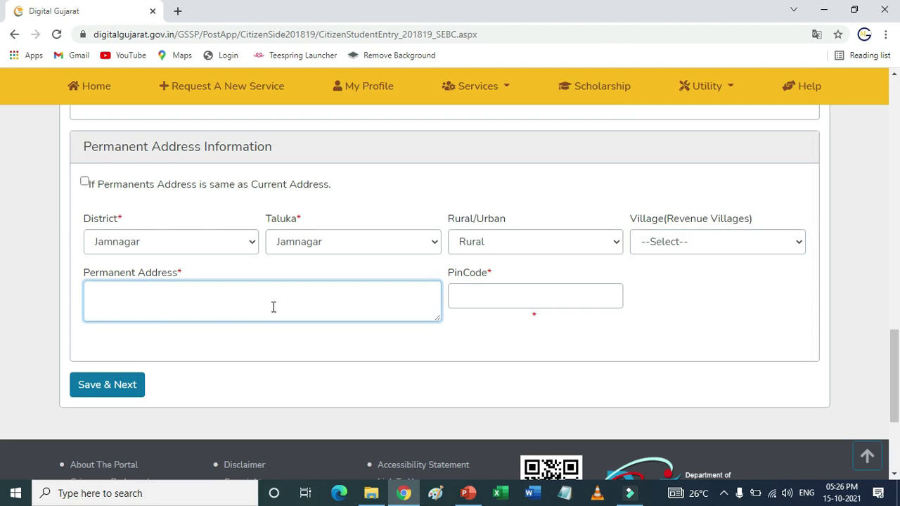
click(476, 298)
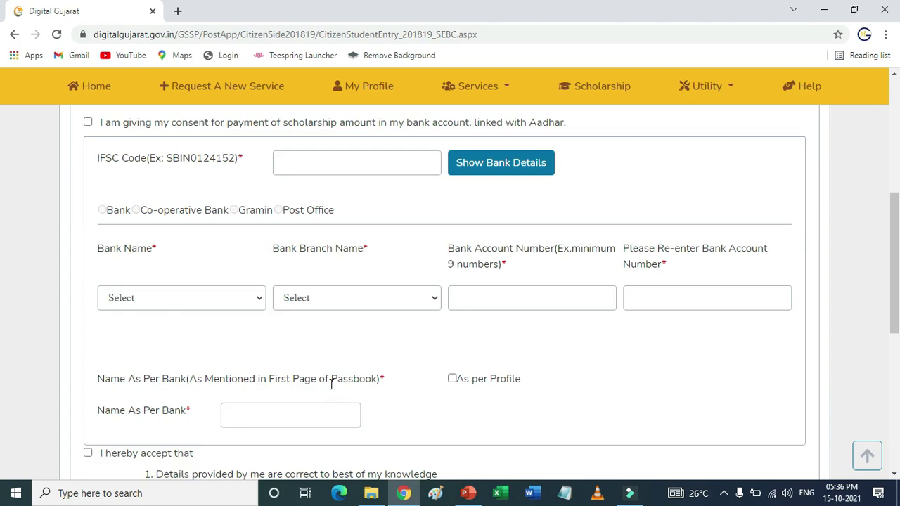
Read the consent statement for payment into an Aadhar-linked bank account and check the IFSC Code field.
drag(408, 128, 473, 128)
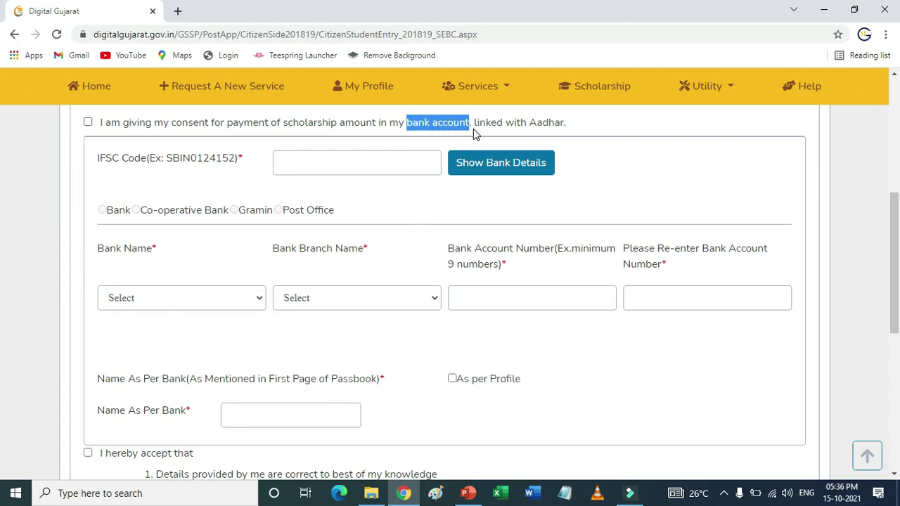
drag(574, 126, 472, 122)
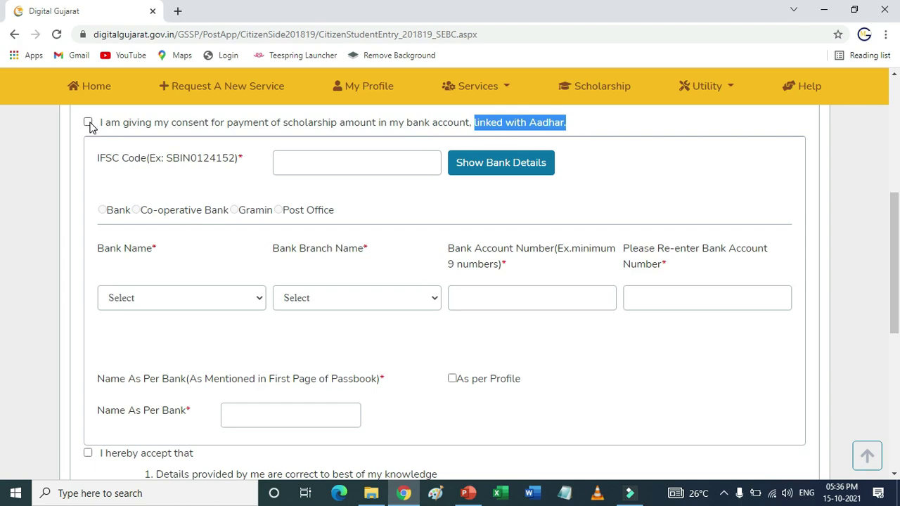
drag(96, 158, 148, 161)
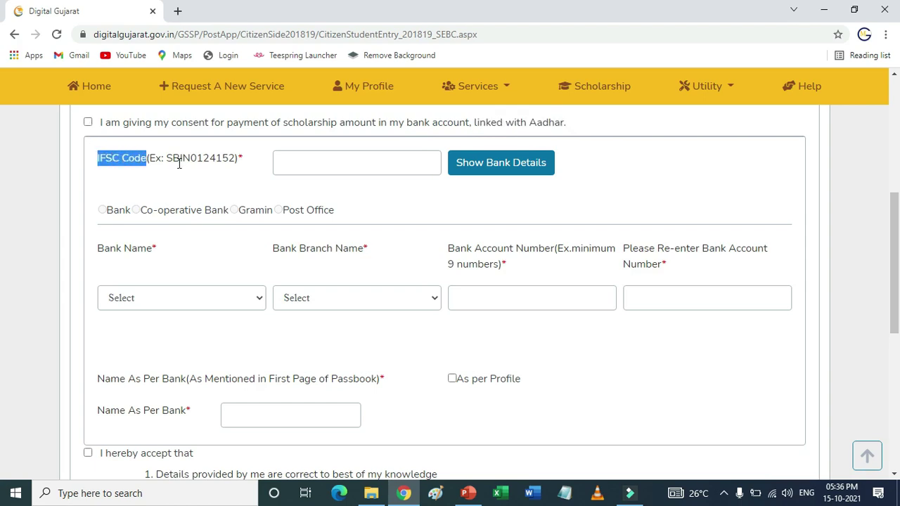
click(289, 165)
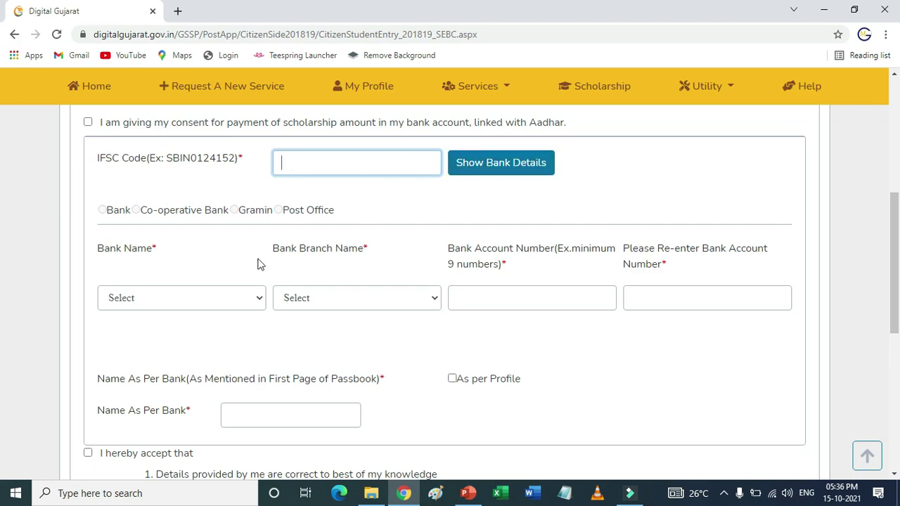
Review the Bank Name, Bank Branch Name, account number and Name As Per Bank fields and read the declaration terms below them.
click(203, 301)
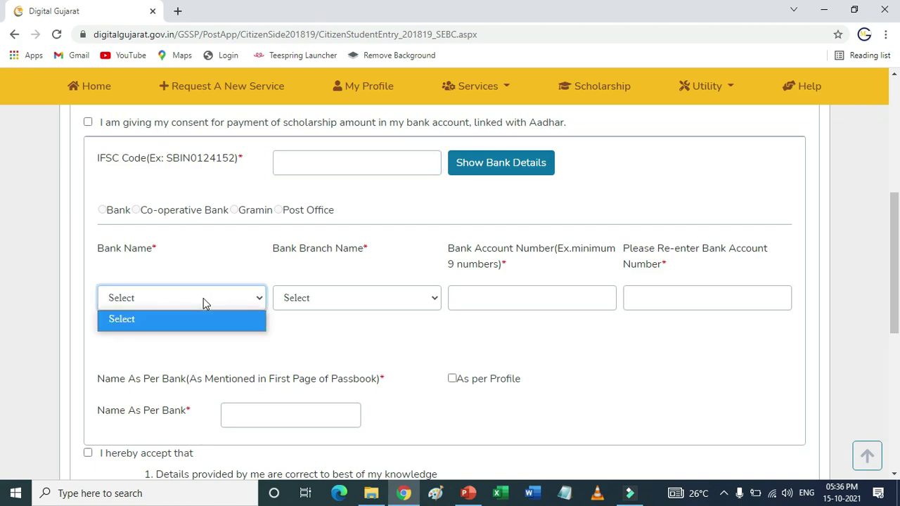
click(327, 299)
click(327, 300)
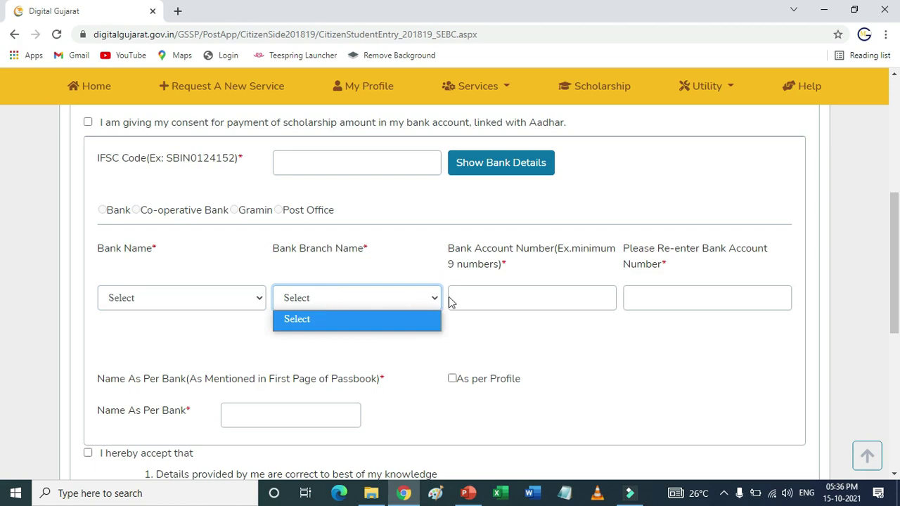
click(478, 296)
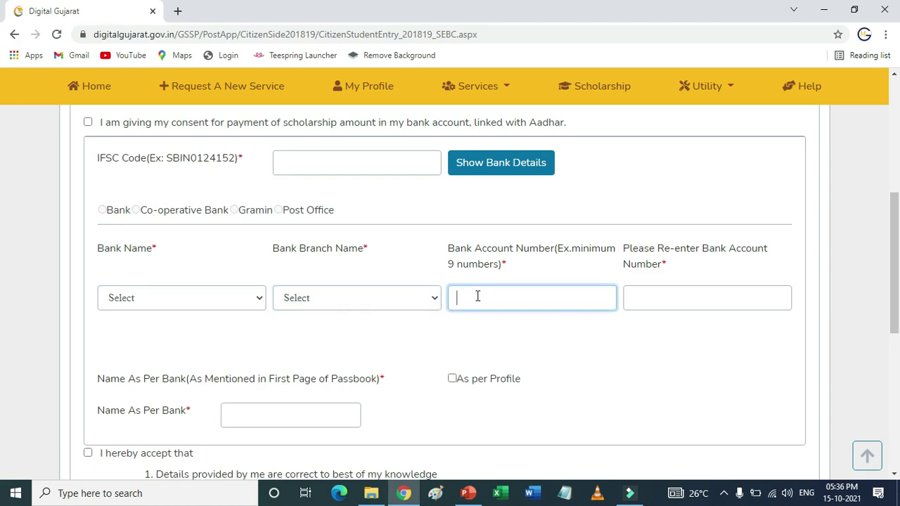
click(646, 295)
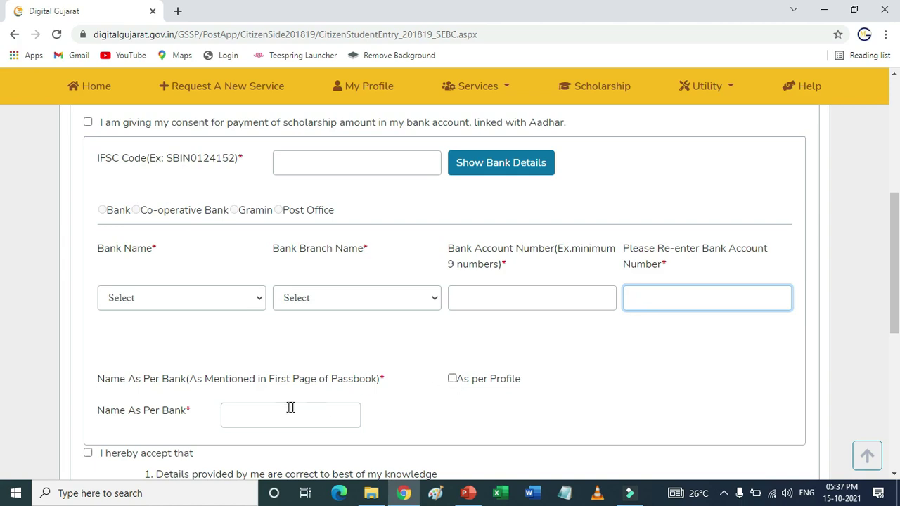
click(252, 412)
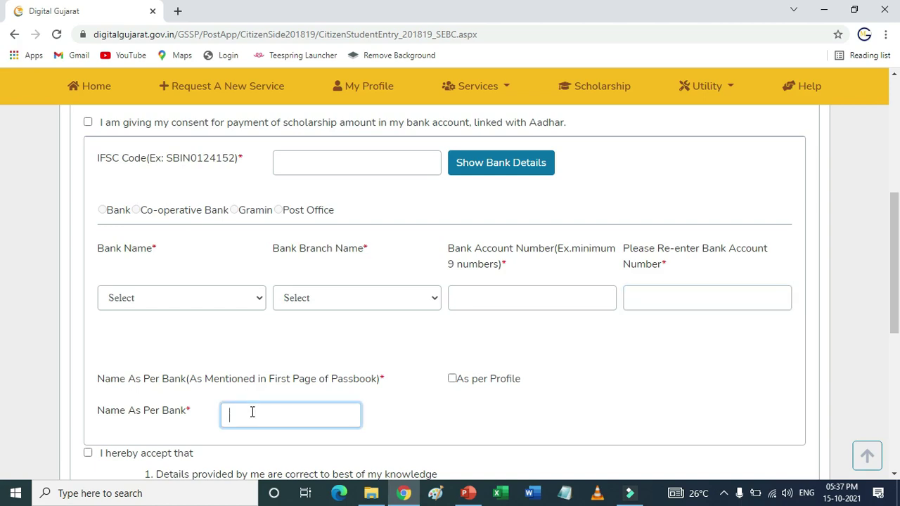
scroll(252, 413, down, 2)
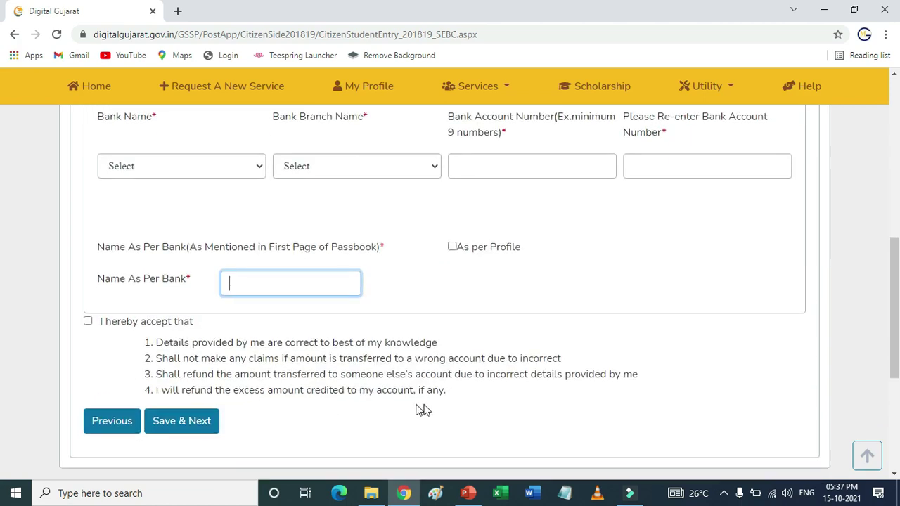
drag(457, 393, 159, 339)
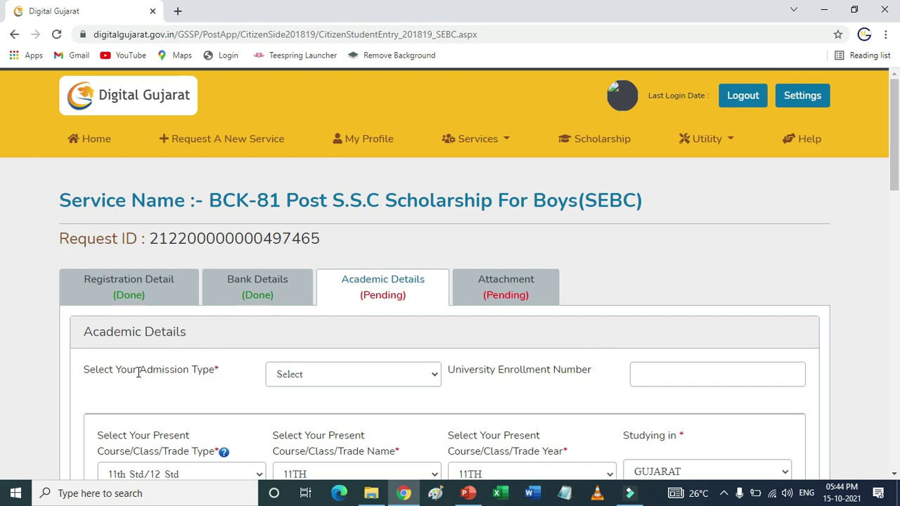
Review the Admission Type choices and the University Enrollment Number field in Academic Details.
drag(139, 372, 217, 371)
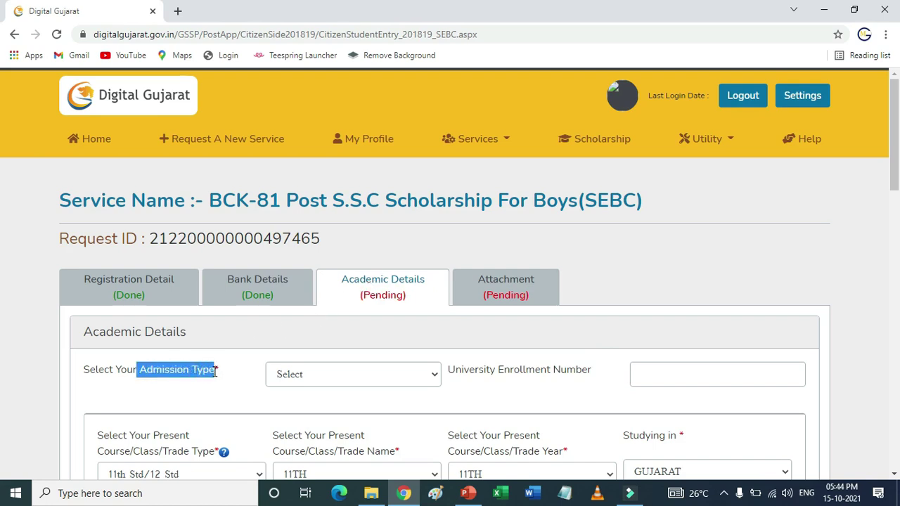
click(285, 384)
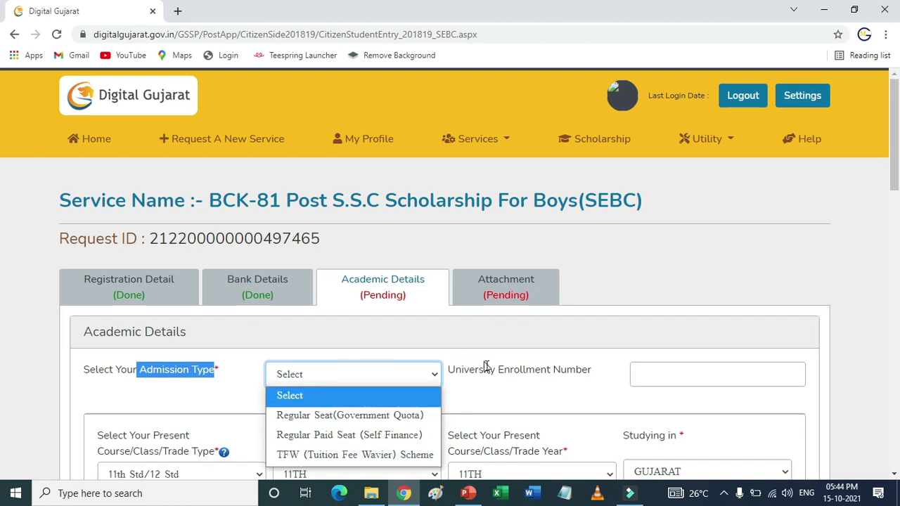
drag(465, 370, 589, 390)
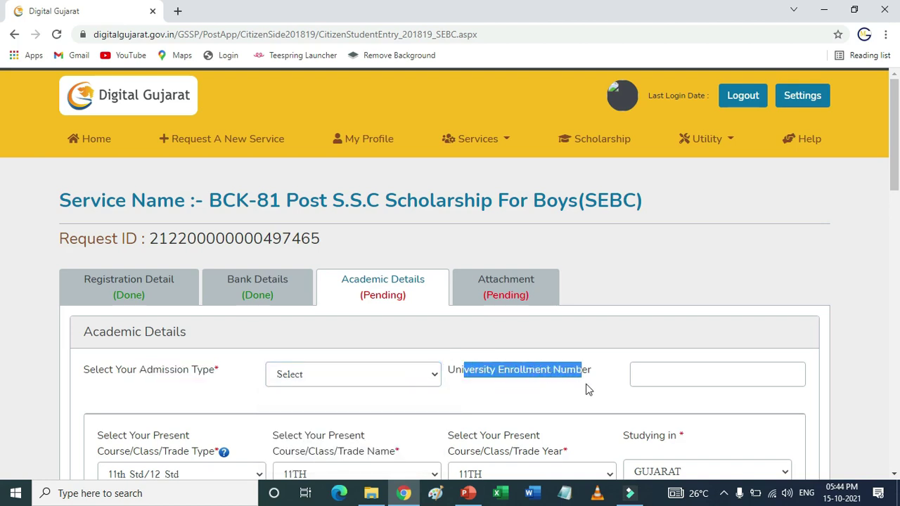
click(667, 373)
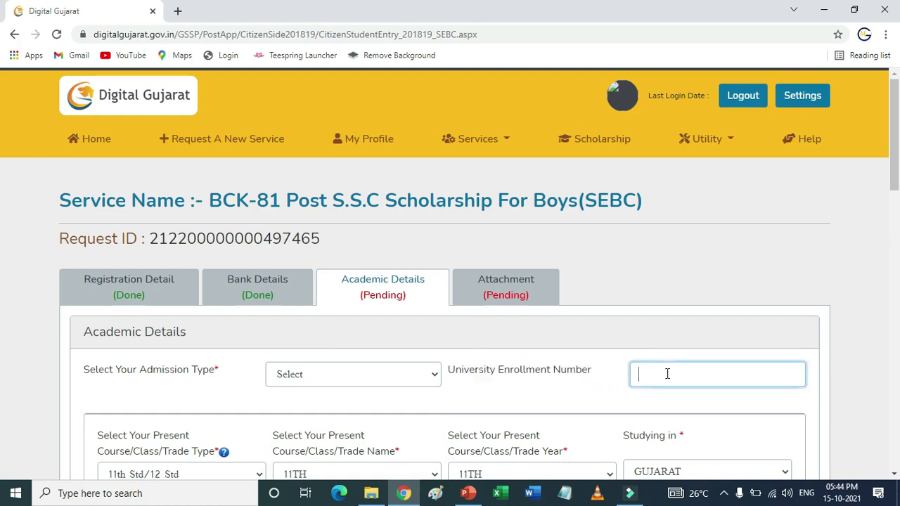
Look through the present Course/Class/Trade Type choices and select 11th Std/12 Std.
scroll(661, 373, down, 3)
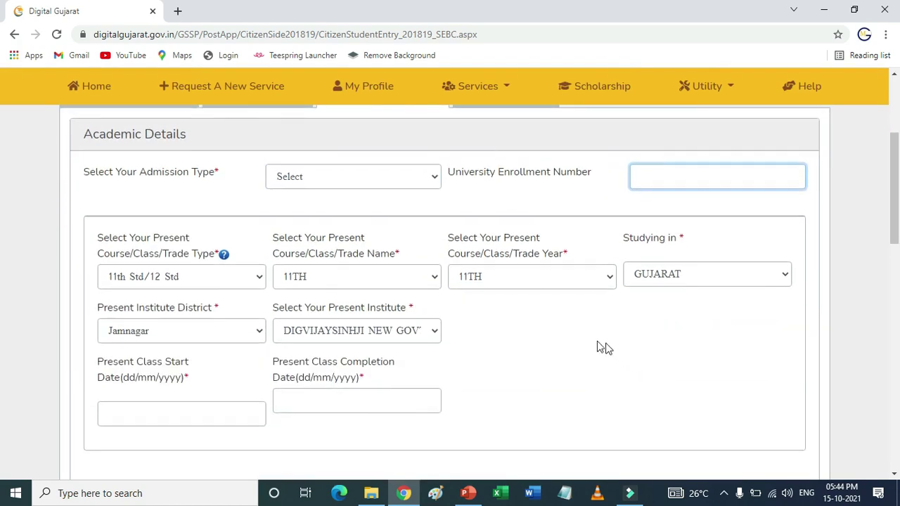
click(219, 277)
scroll(221, 233, down, 1)
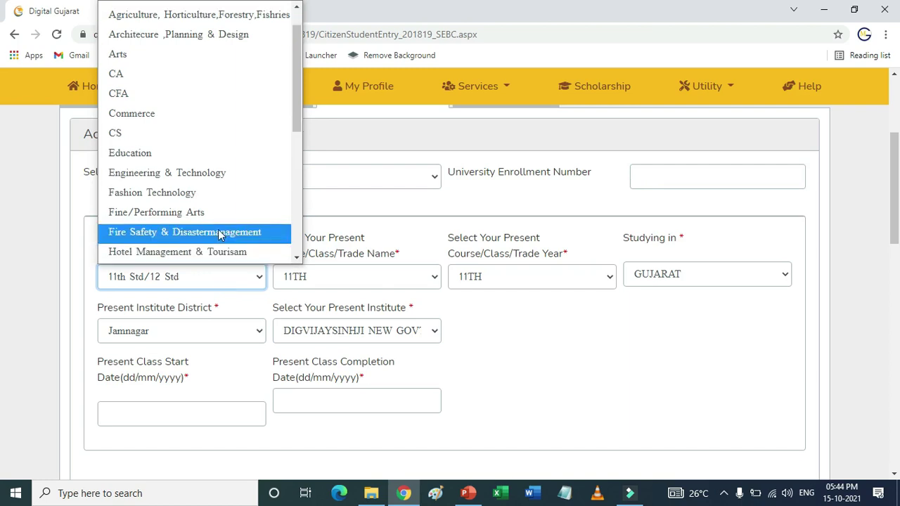
scroll(220, 151, down, 3)
scroll(223, 184, up, 5)
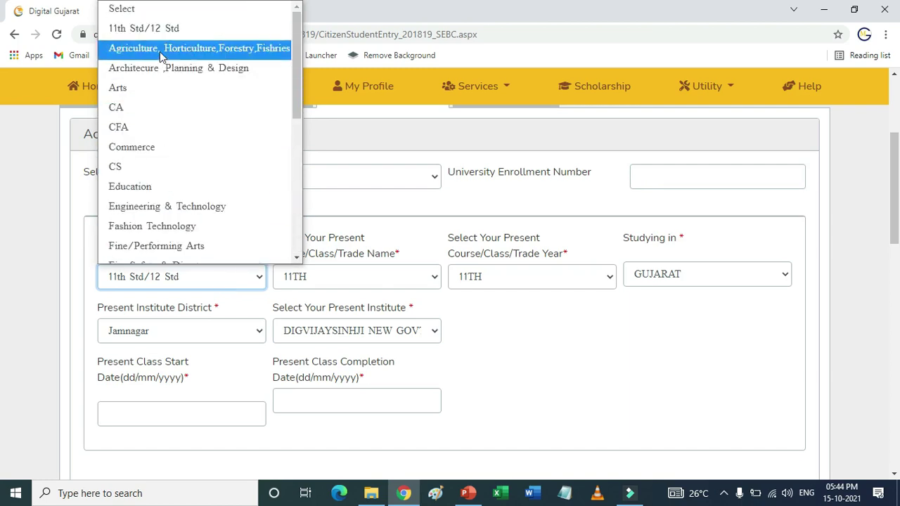
click(162, 28)
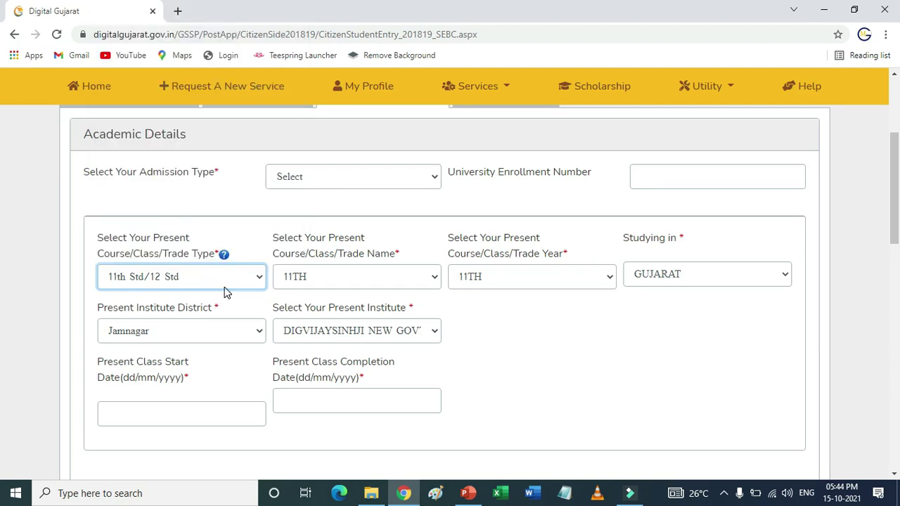
Compare the course type and name choices and select 11TH as the present Course/Class/Trade Name.
click(317, 279)
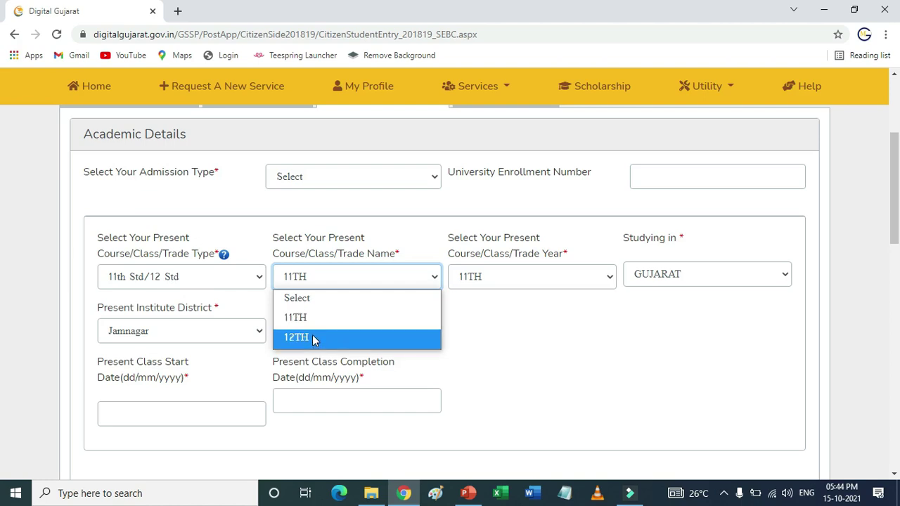
click(243, 282)
key(Down)
key(Down)
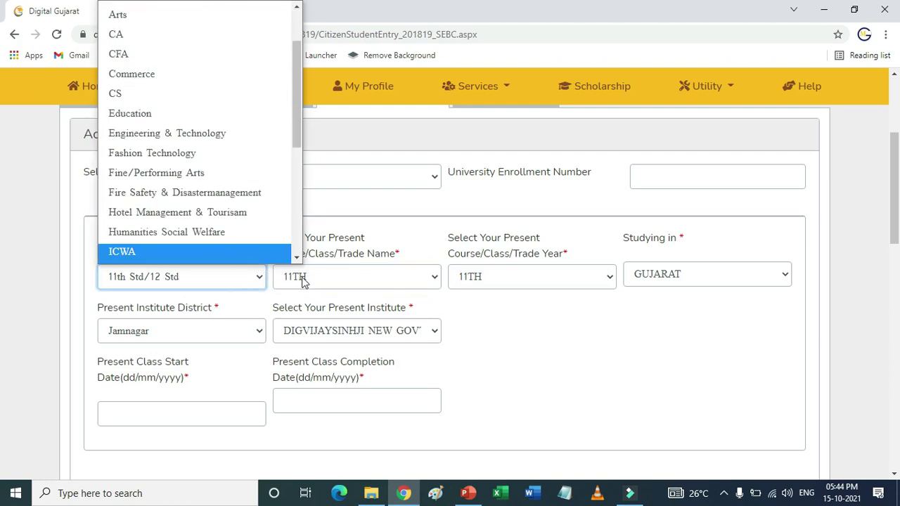
click(307, 278)
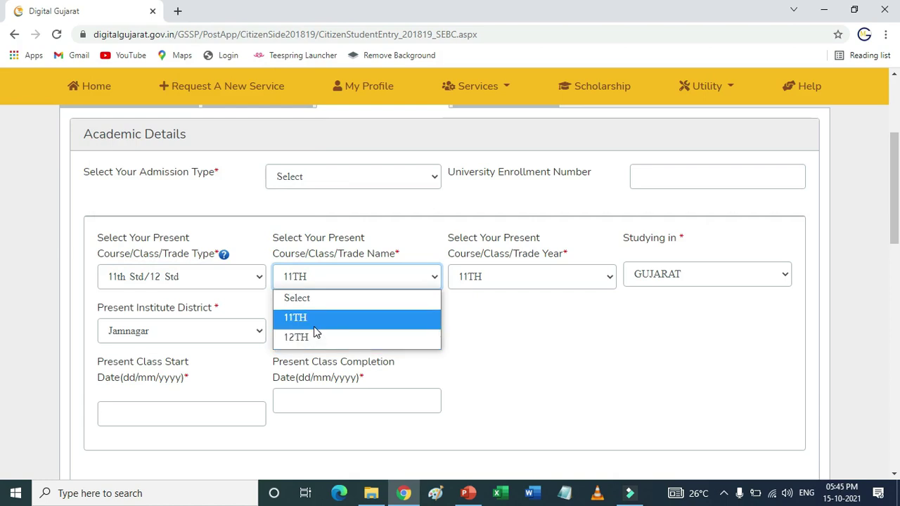
click(297, 318)
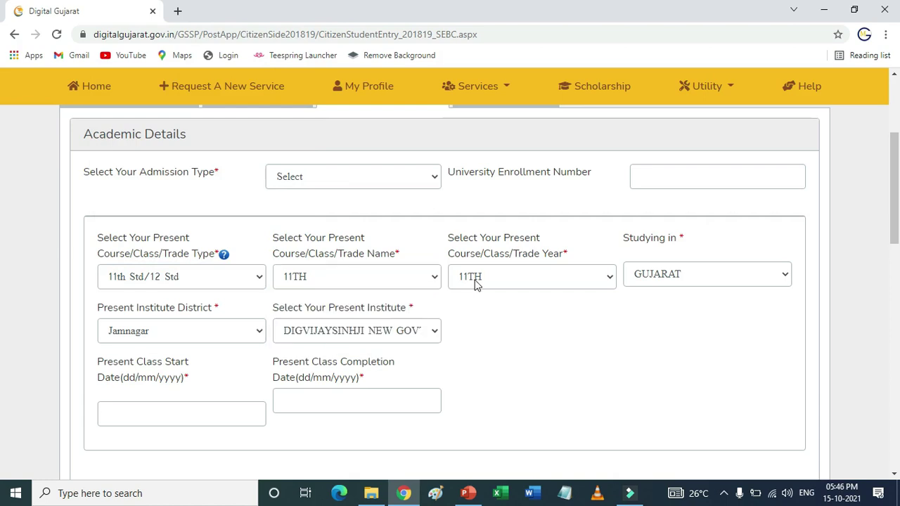
Select 11TH as the present Course/Class/Trade Year, rechecking the available course types.
click(504, 283)
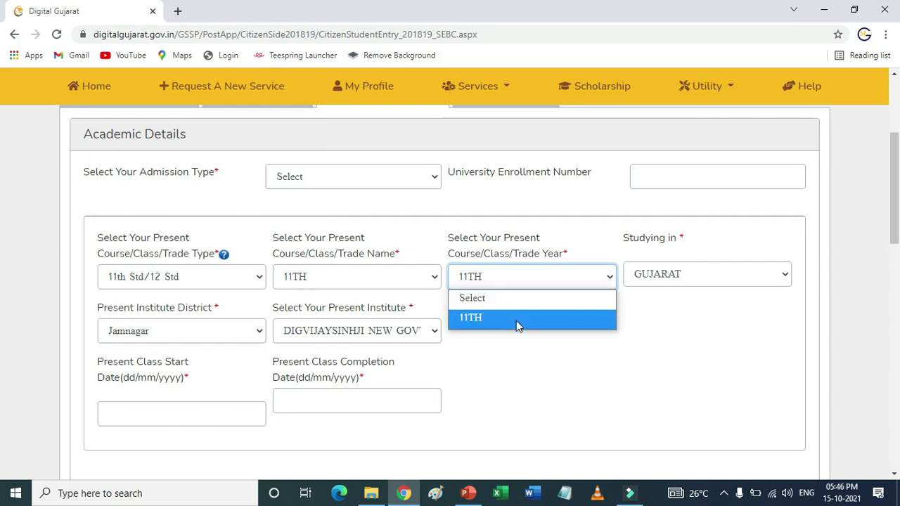
click(235, 278)
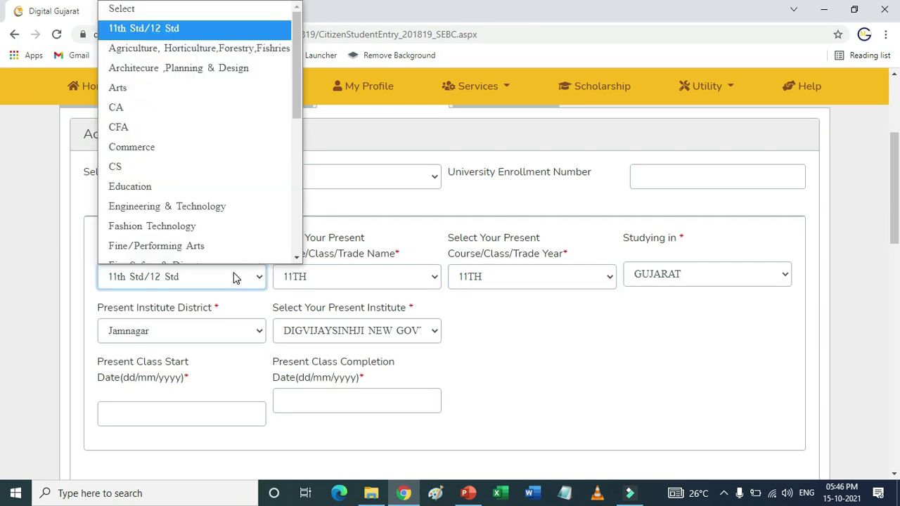
click(497, 285)
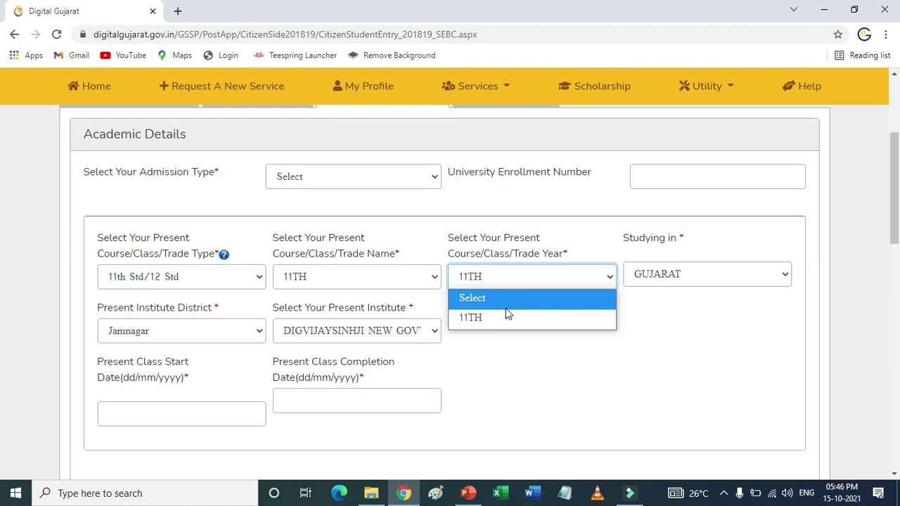
click(505, 316)
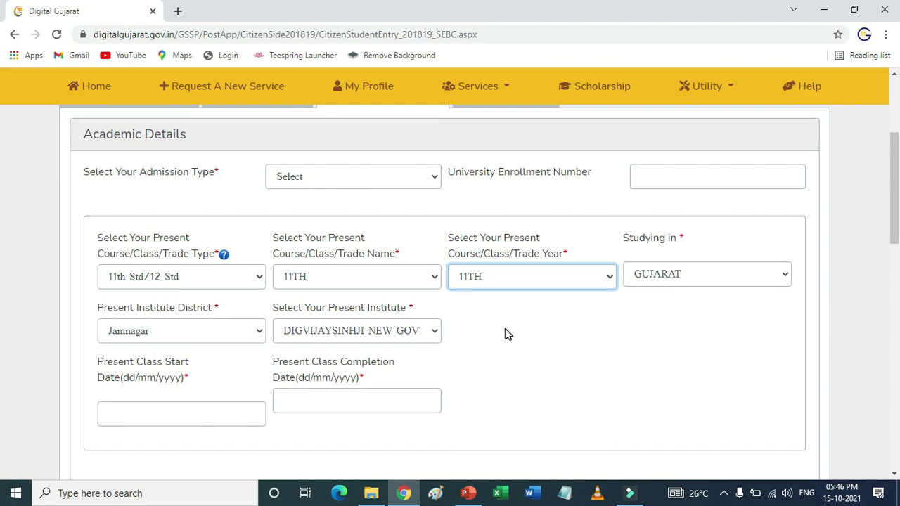
Review the present institute district, the present institute choices, and the class start and completion date fields.
click(220, 336)
click(220, 336)
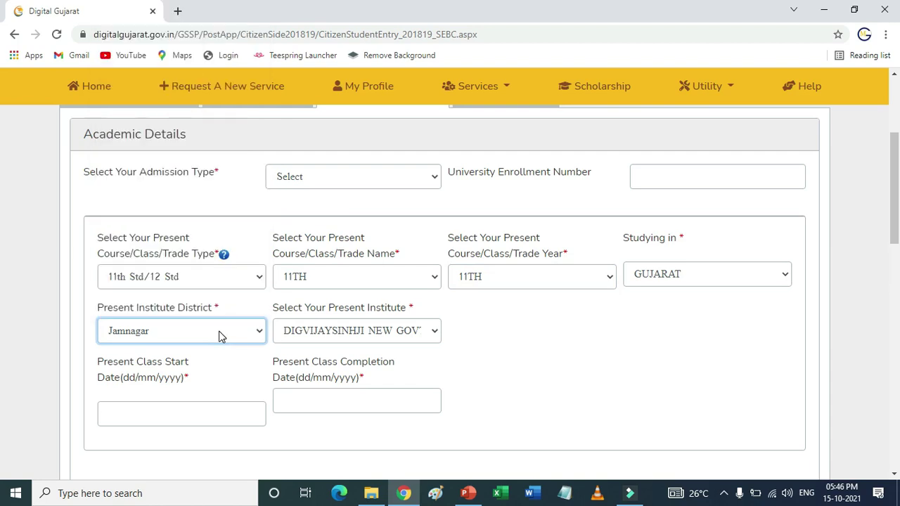
click(338, 339)
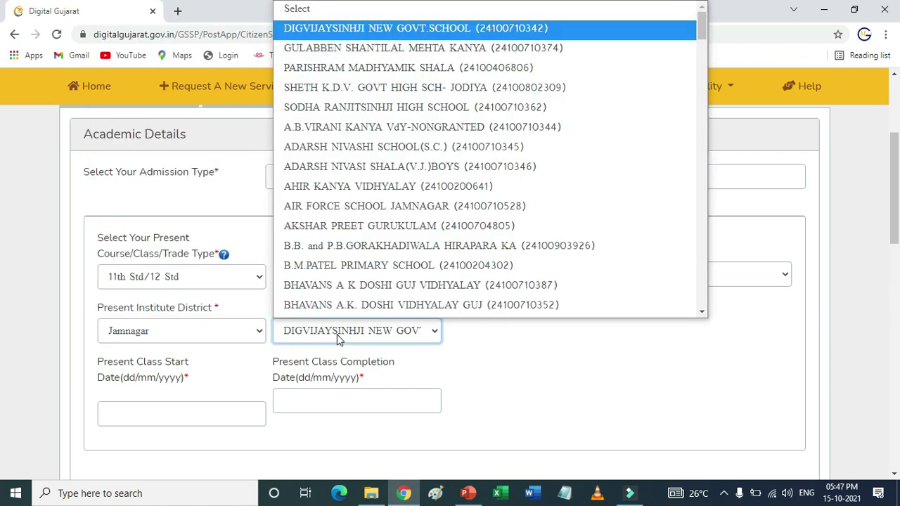
click(338, 339)
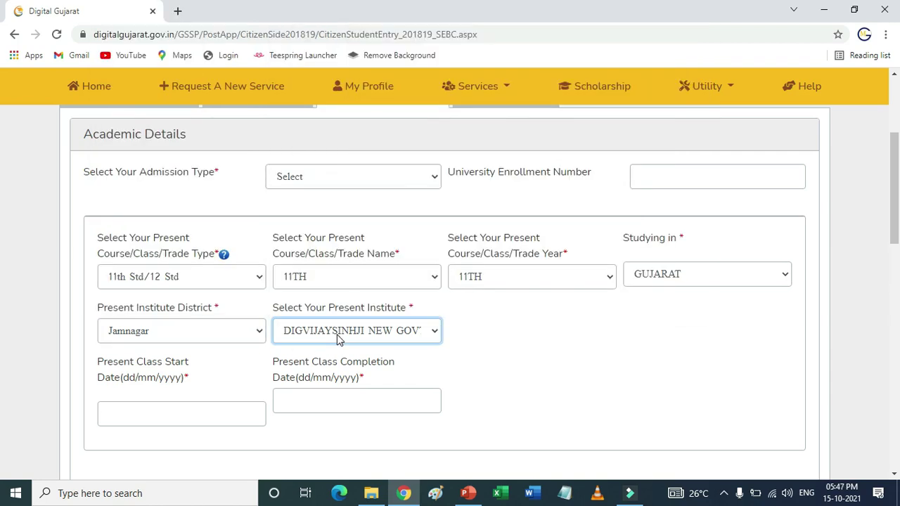
click(106, 415)
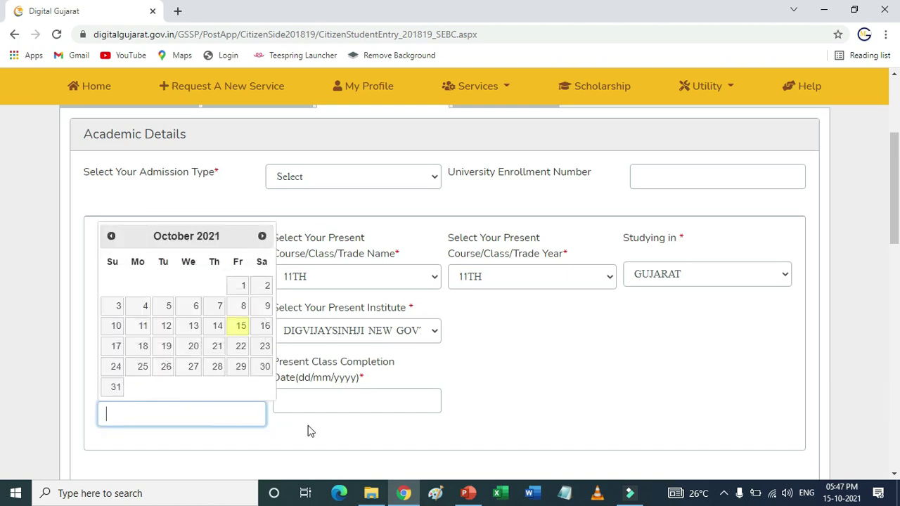
click(366, 401)
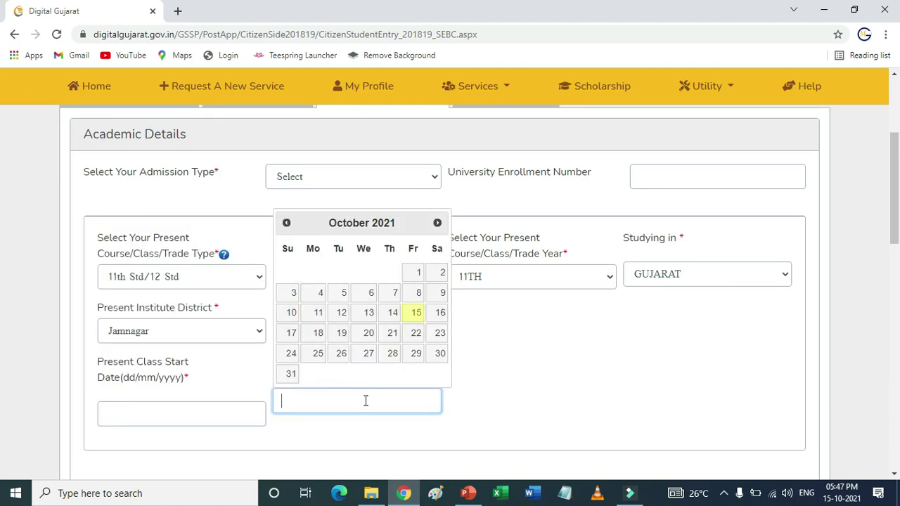
Under Add Previous Education Details, select 9th Std/10th Std as the course type and 10TH as the course name.
scroll(604, 379, down, 5)
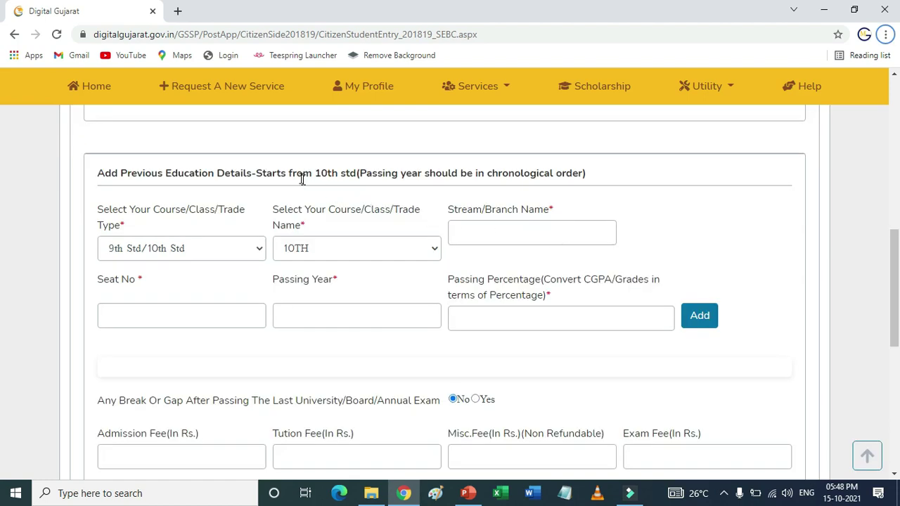
drag(295, 174, 413, 173)
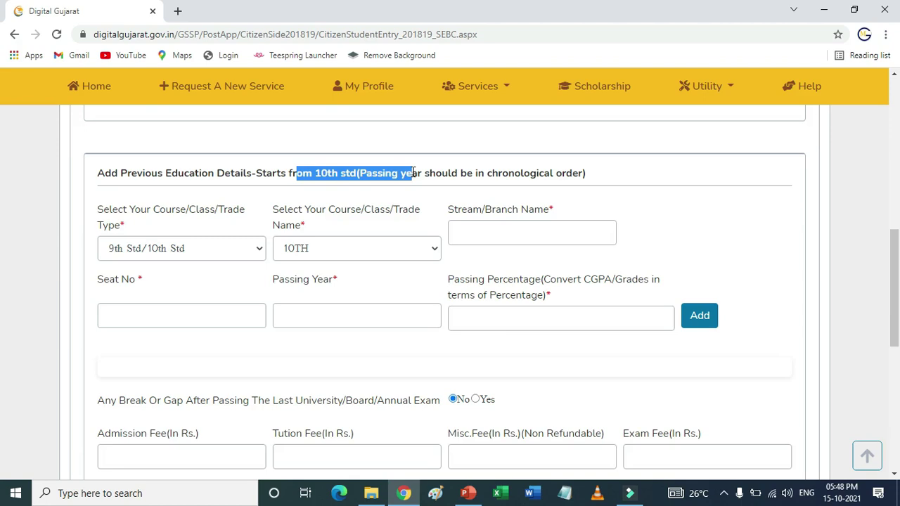
click(220, 248)
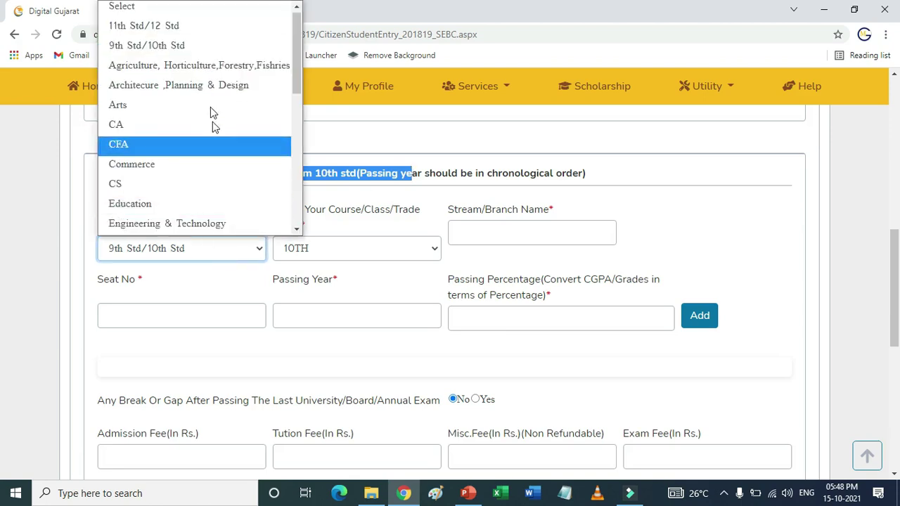
click(199, 46)
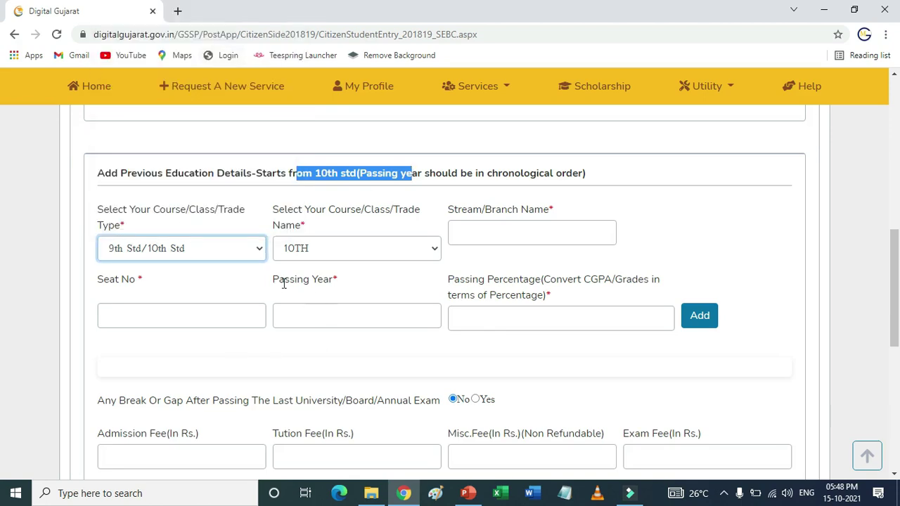
click(310, 250)
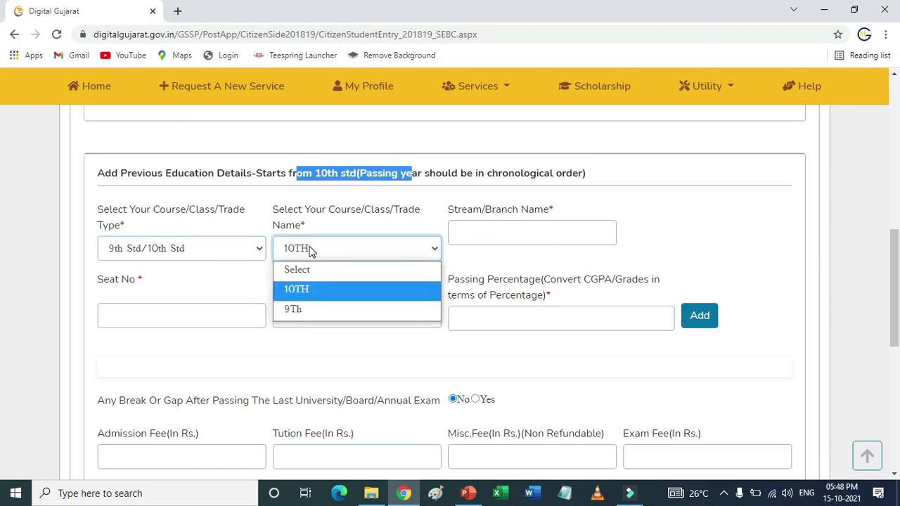
click(300, 291)
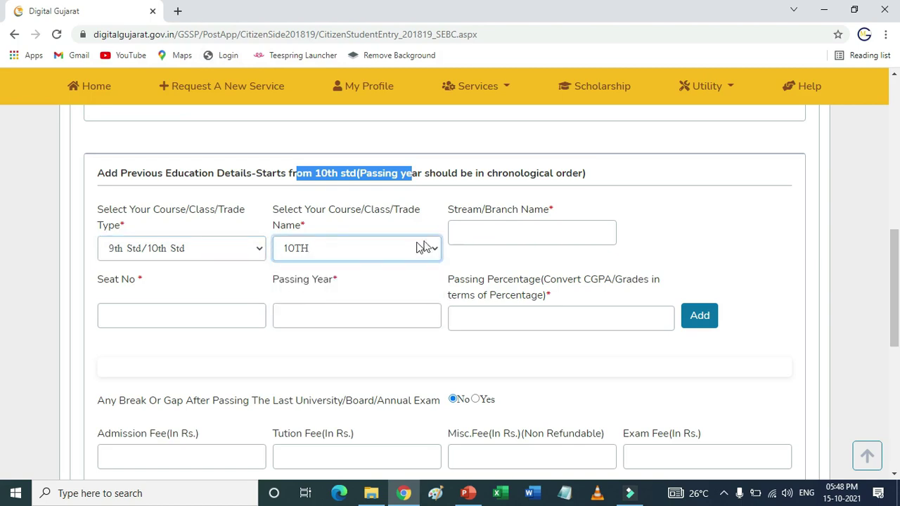
Go through the Stream/Branch Name, Seat No, Passing Year and Passing Percentage fields of the previous education details.
click(475, 231)
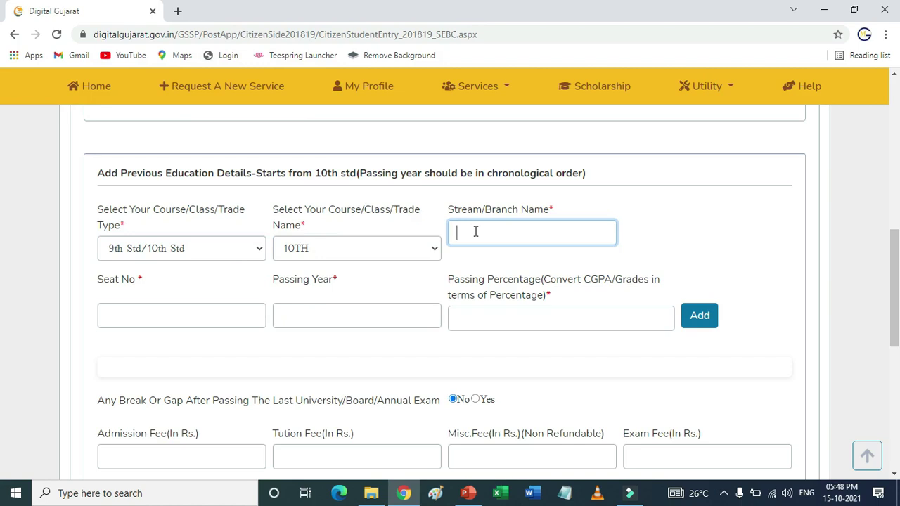
click(162, 317)
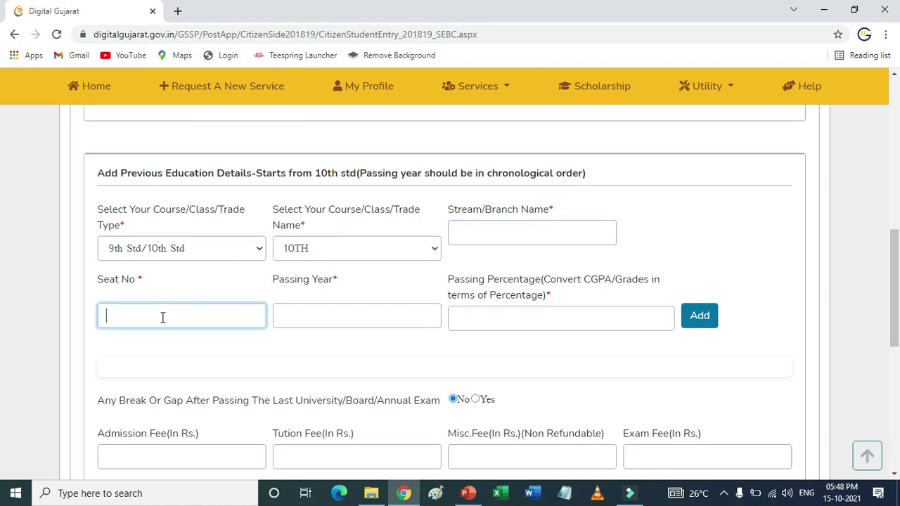
click(314, 316)
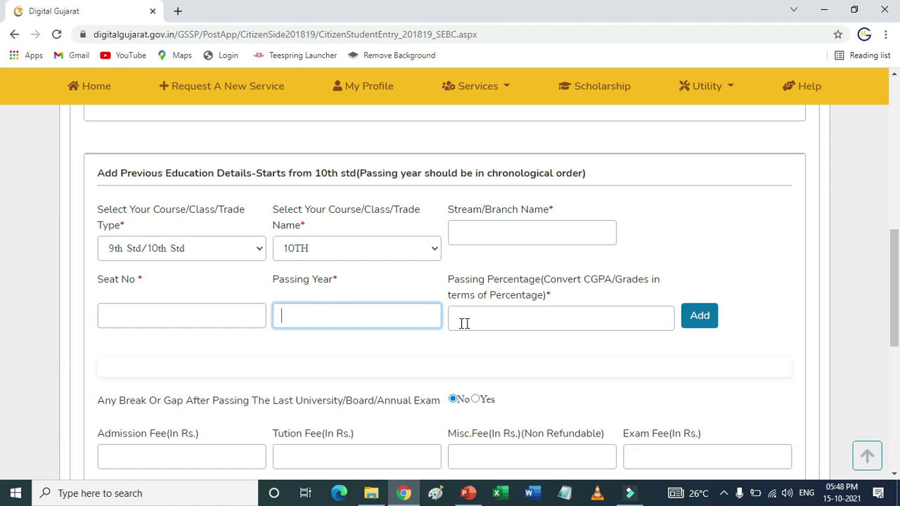
click(497, 321)
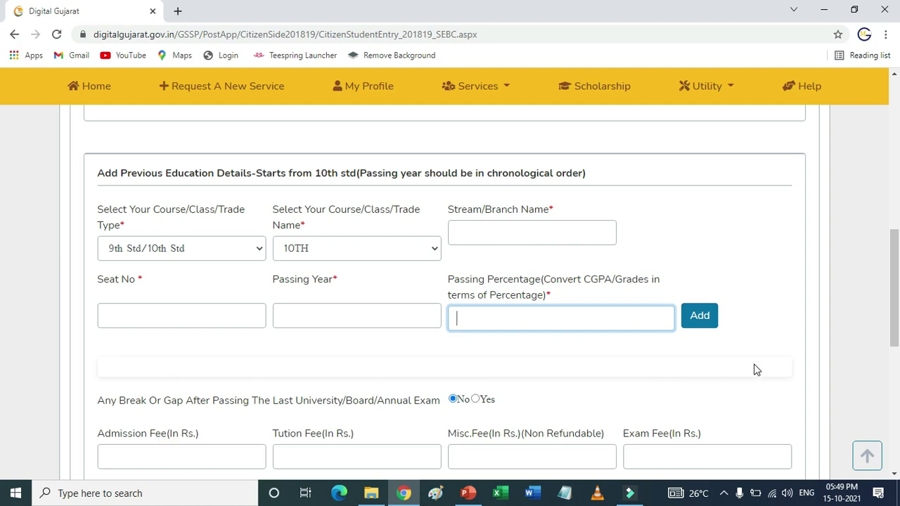
Go through the break-or-gap question and the four yearly fee fields, and save Academic Details to continue to Attachment.
scroll(750, 370, down, 2)
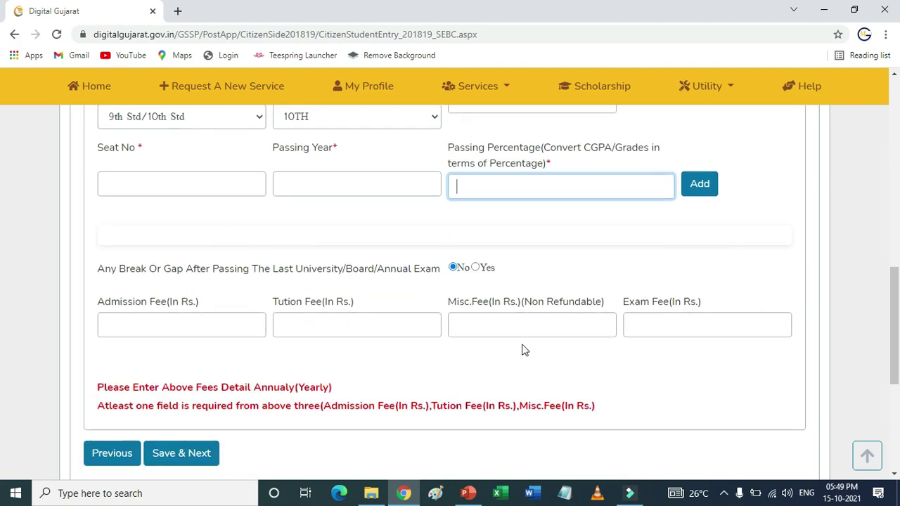
drag(120, 270, 184, 271)
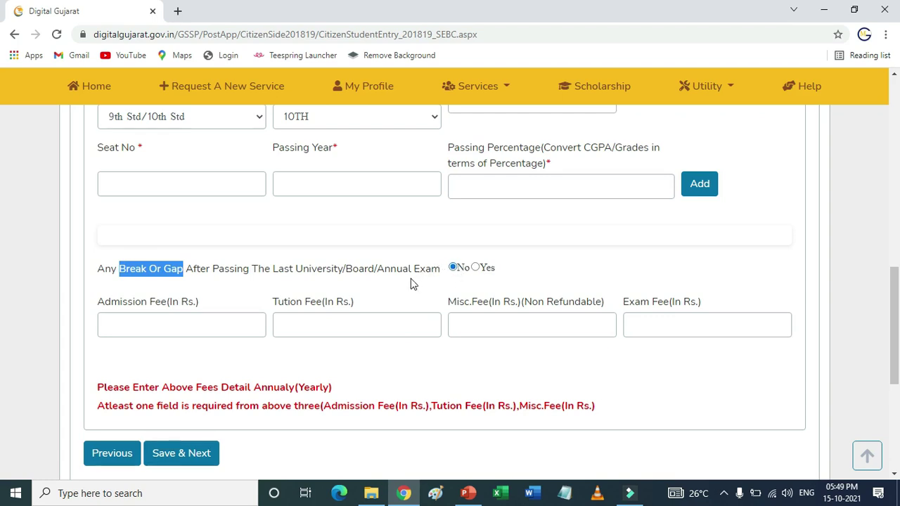
click(154, 325)
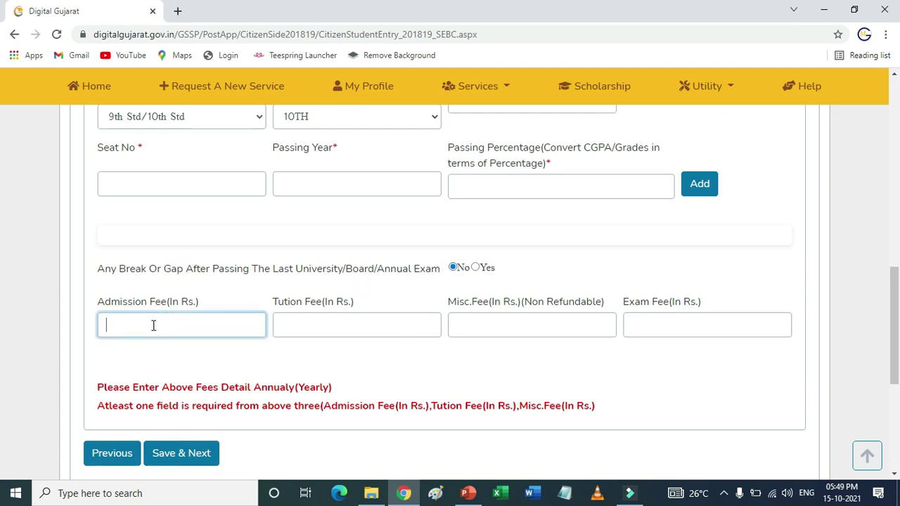
click(316, 327)
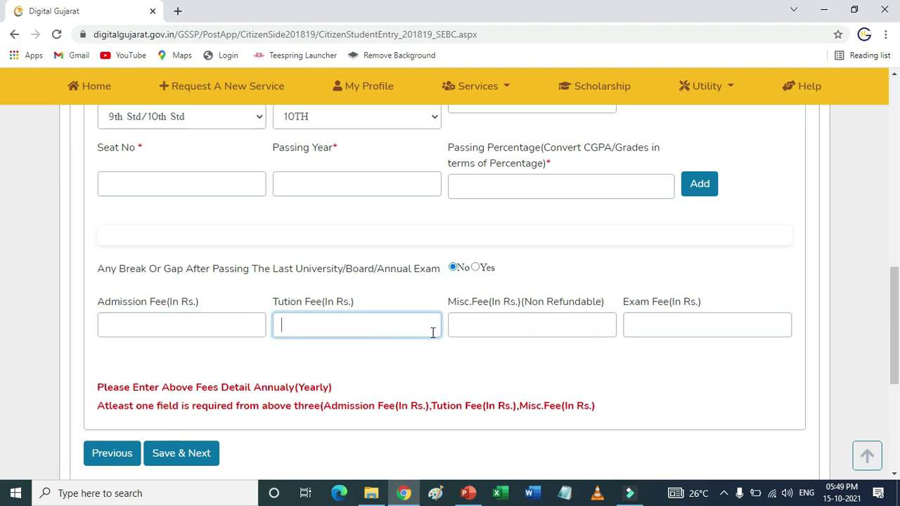
click(488, 322)
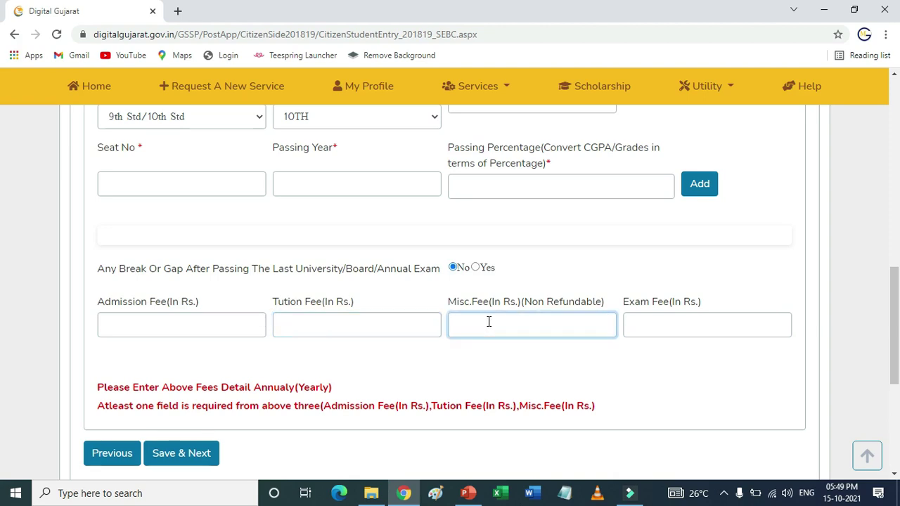
click(669, 317)
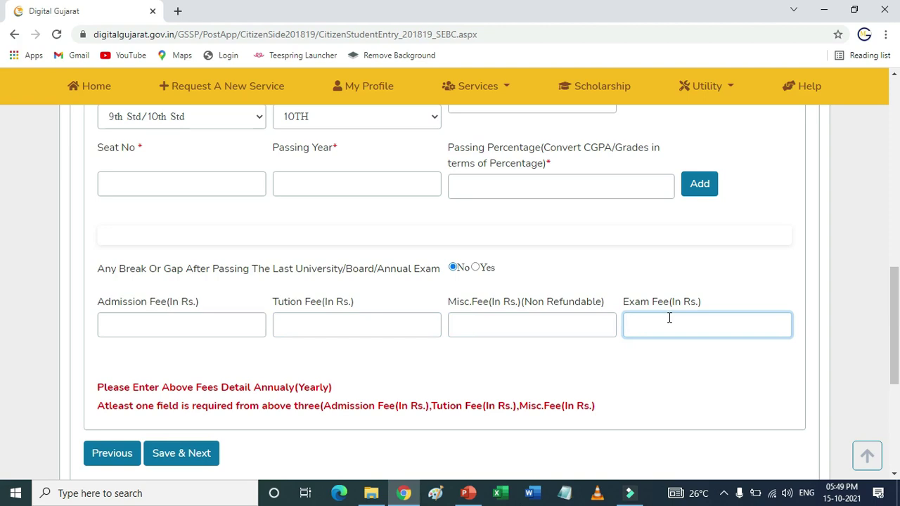
scroll(171, 377, down, 1)
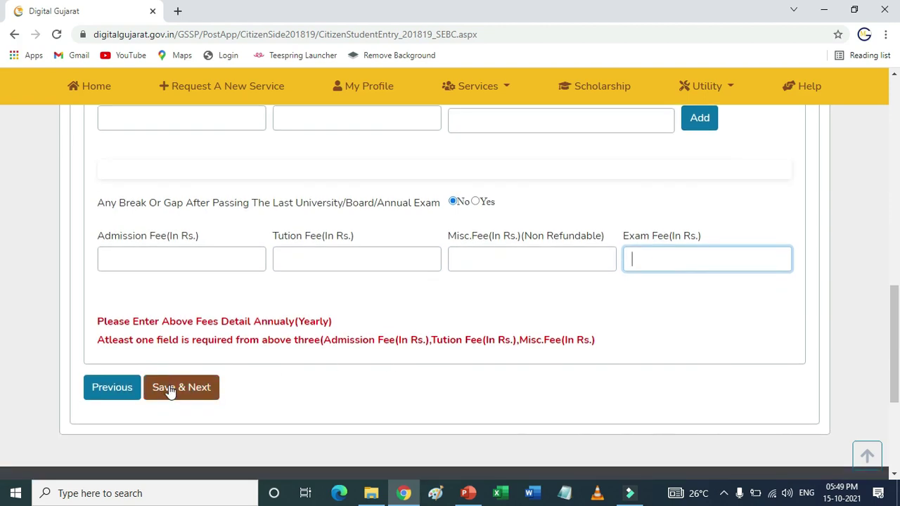
click(170, 389)
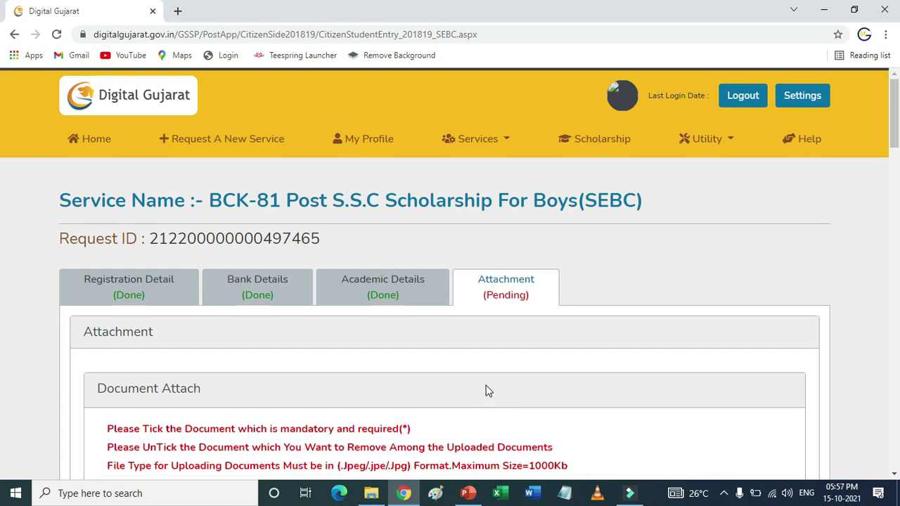
Read the Document Attach instructions on mandatory documents, accepted file types and maximum file size.
scroll(488, 391, down, 2)
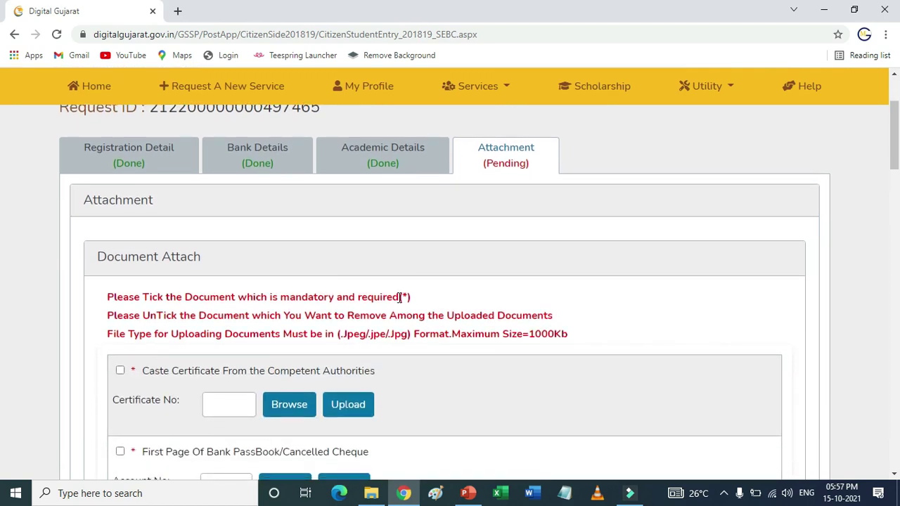
drag(399, 296, 412, 298)
click(573, 339)
drag(573, 339, 534, 348)
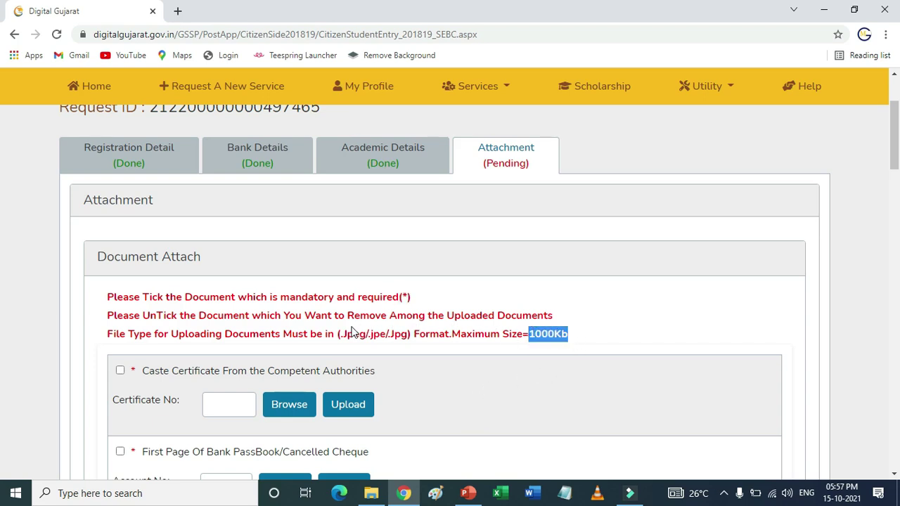
drag(343, 335, 408, 337)
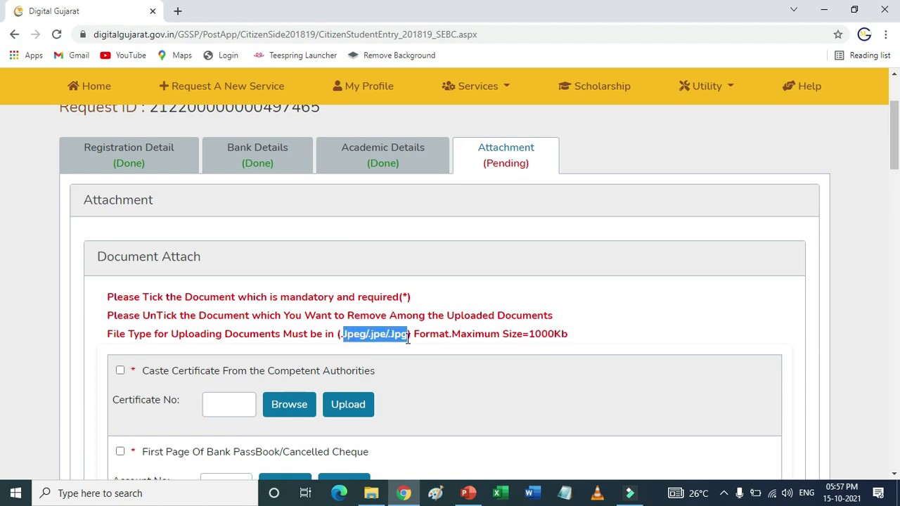
Examine the caste certificate and bank passbook/cancelled cheque upload entries, including their Certificate No and Account No fields.
scroll(478, 379, down, 2)
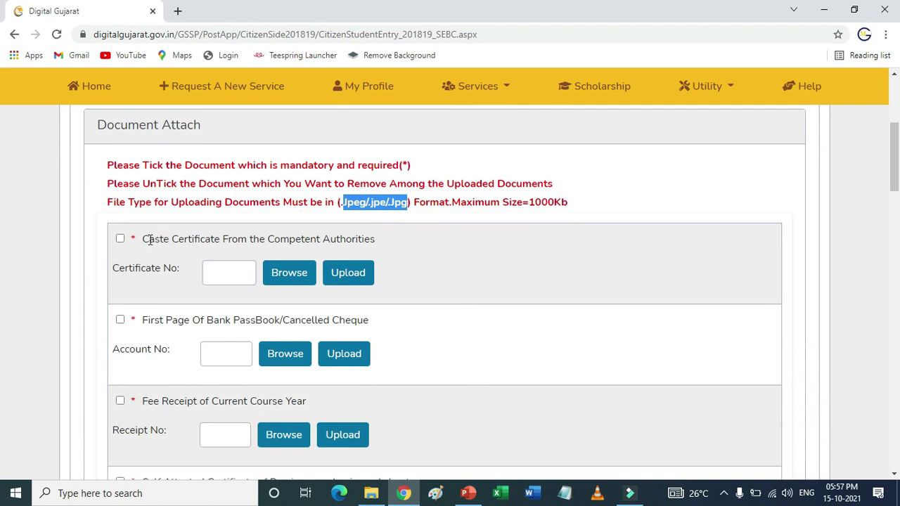
drag(142, 239, 233, 243)
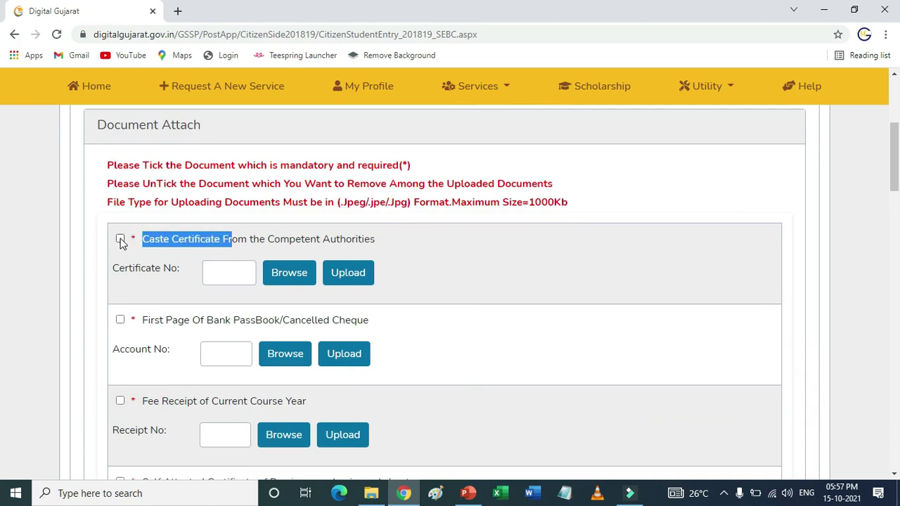
click(217, 272)
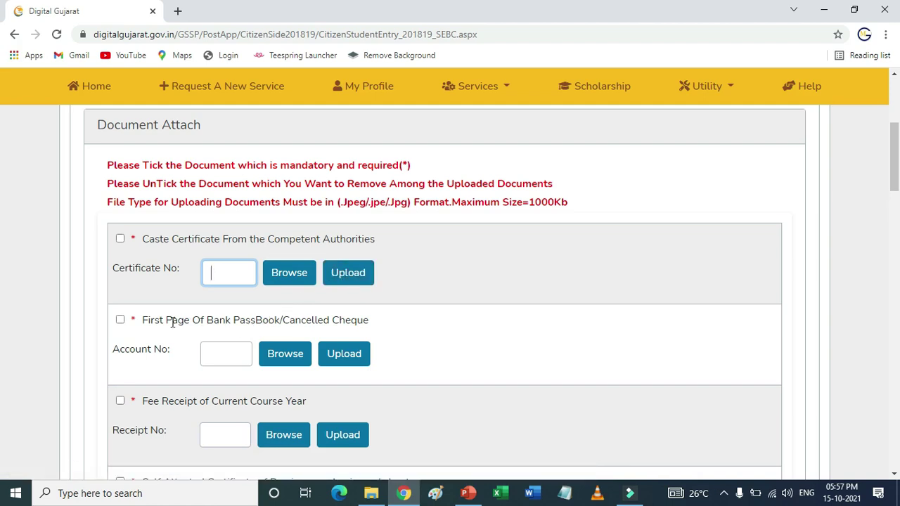
drag(172, 322, 369, 321)
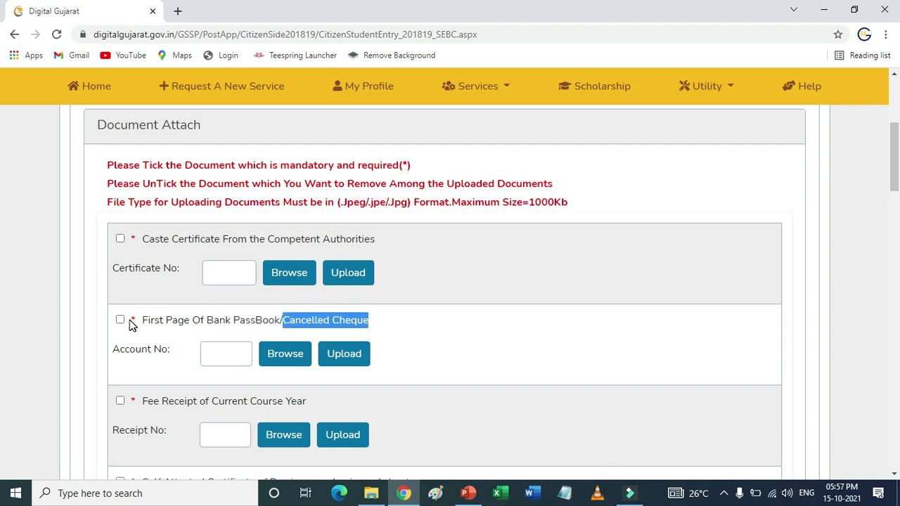
click(213, 355)
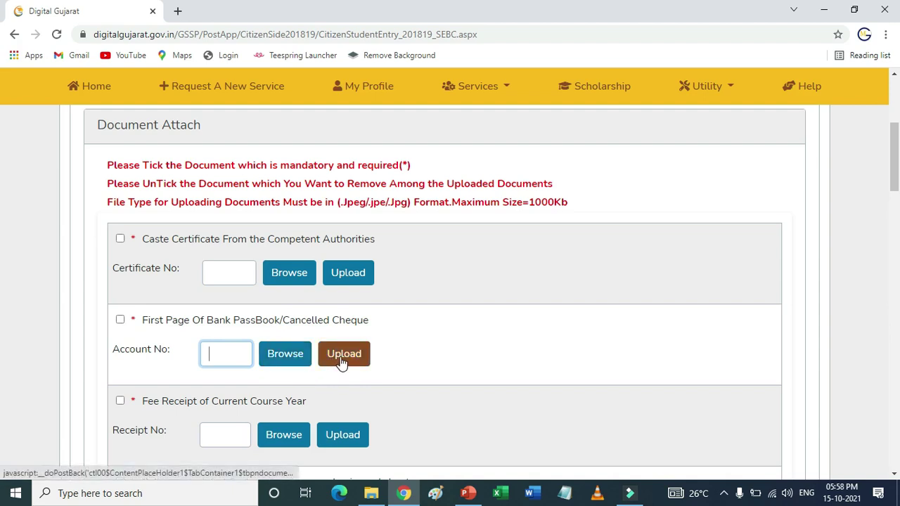
Examine the current-year fee receipt and self-attested previous marksheet upload entries, including their Receipt No and Seat No fields.
scroll(337, 355, down, 1)
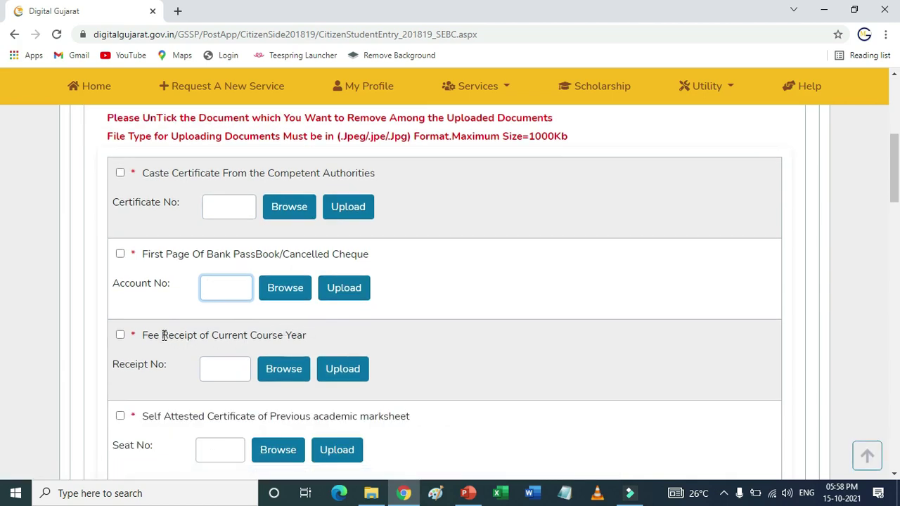
drag(152, 336, 201, 342)
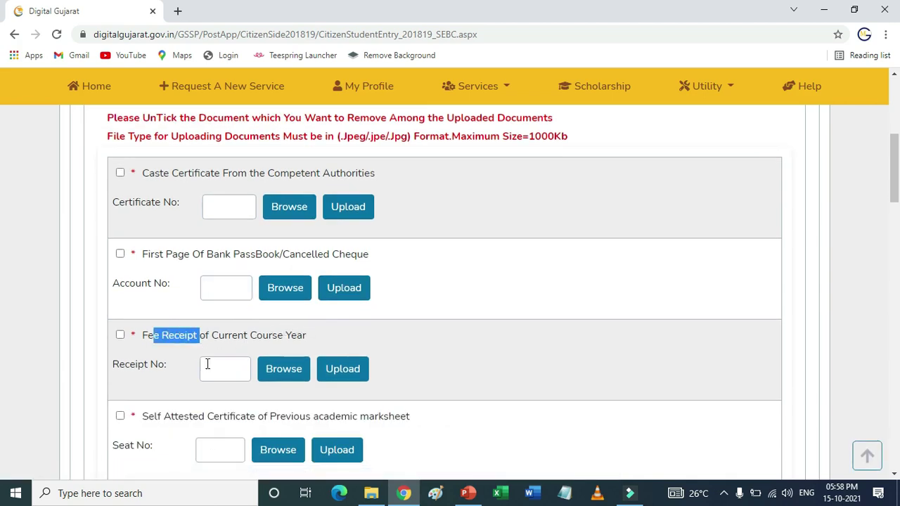
click(213, 373)
scroll(214, 373, down, 2)
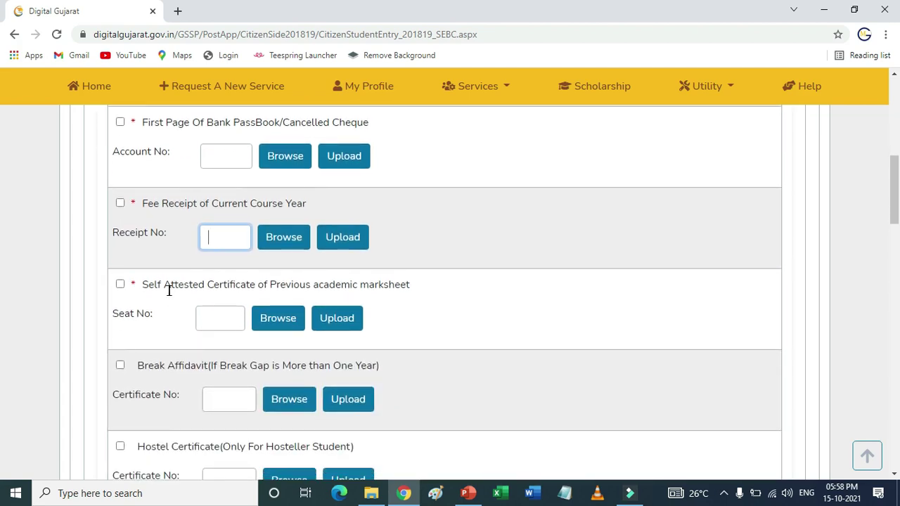
drag(154, 288, 209, 292)
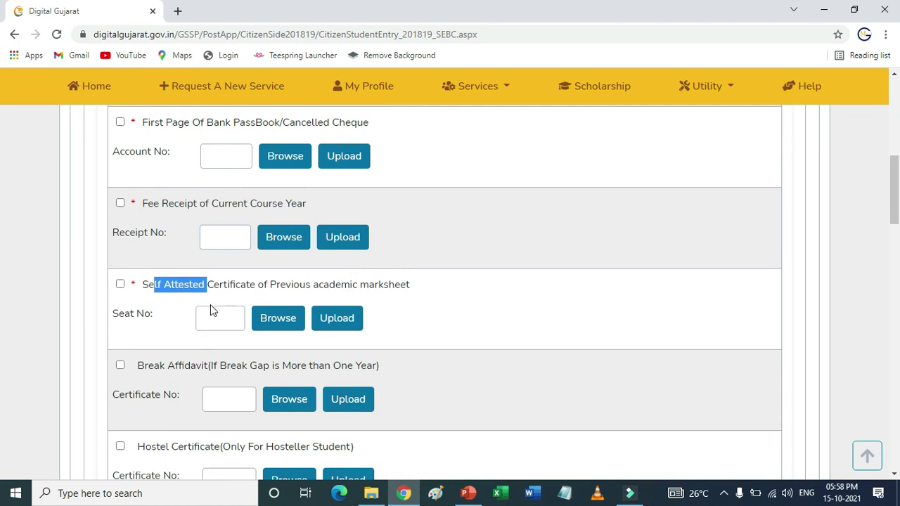
click(211, 321)
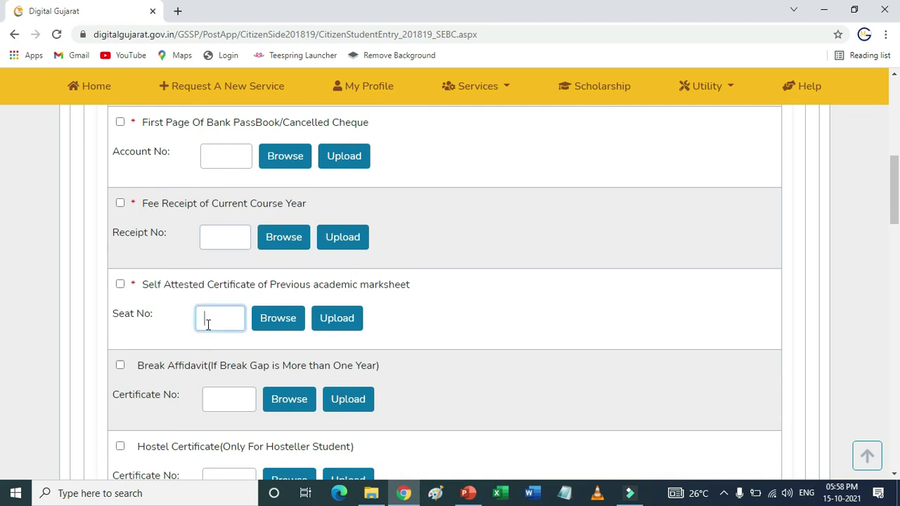
Examine the Break Affidavit and Hostel Certificate upload entries, including the Certificate No field of each.
scroll(201, 325, down, 1)
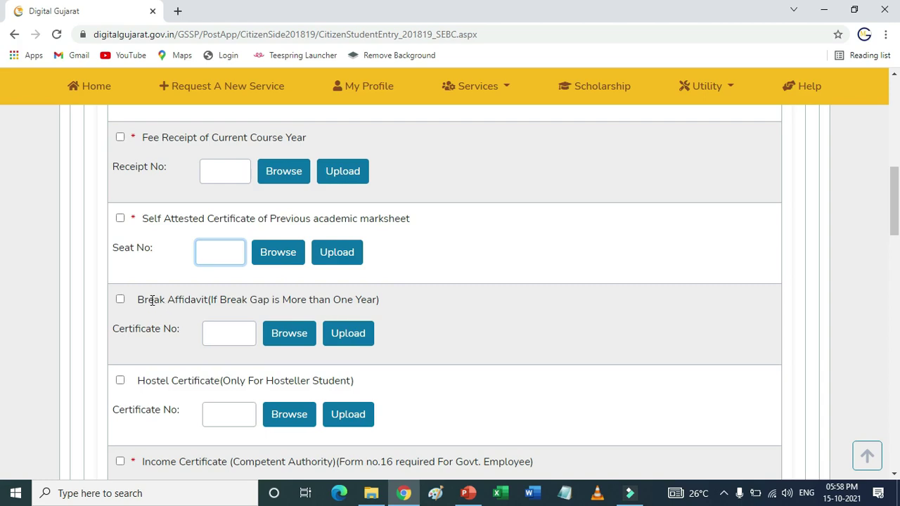
drag(151, 301, 204, 306)
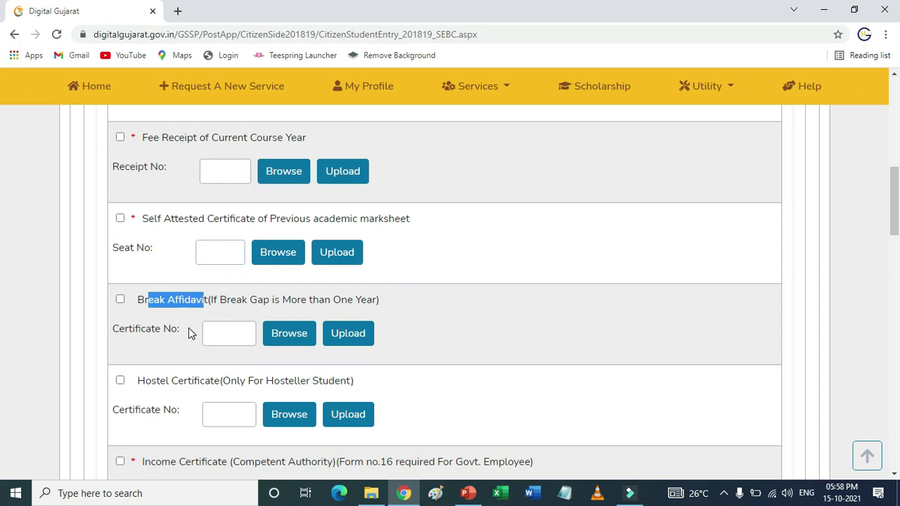
click(212, 333)
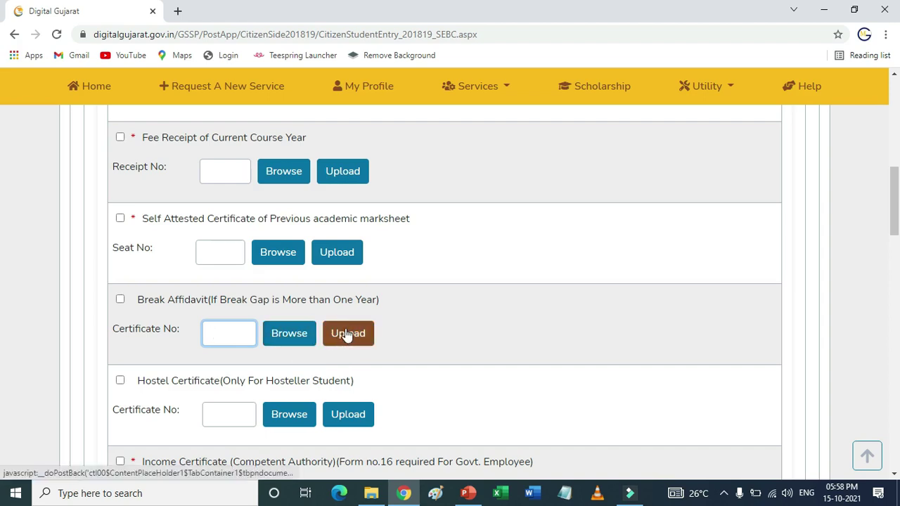
scroll(327, 330, down, 1)
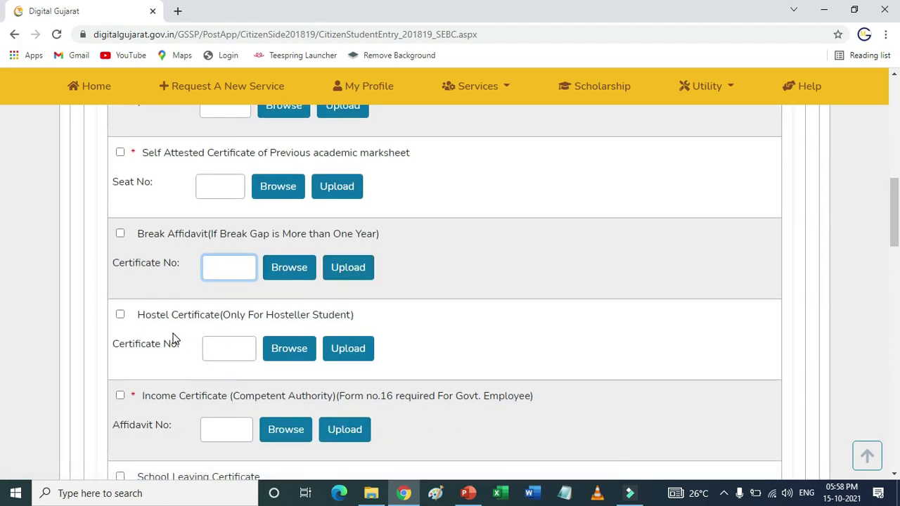
drag(139, 316, 222, 321)
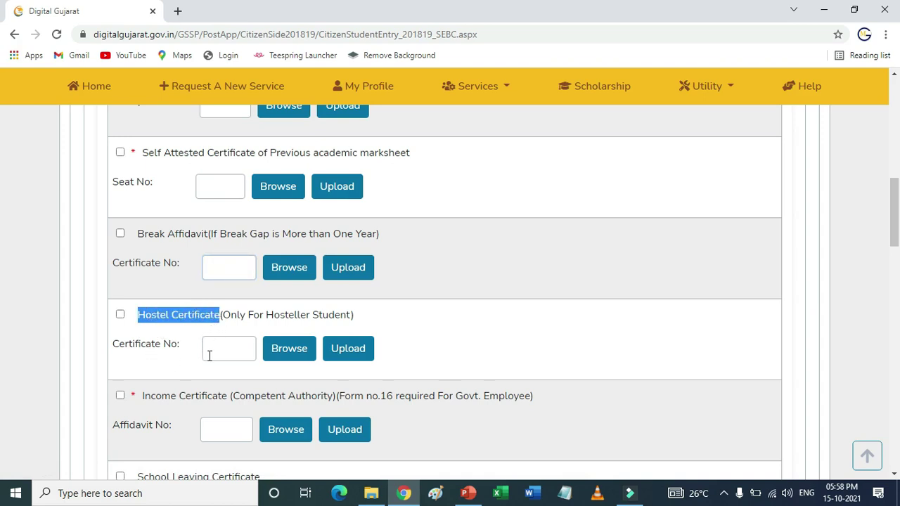
click(214, 354)
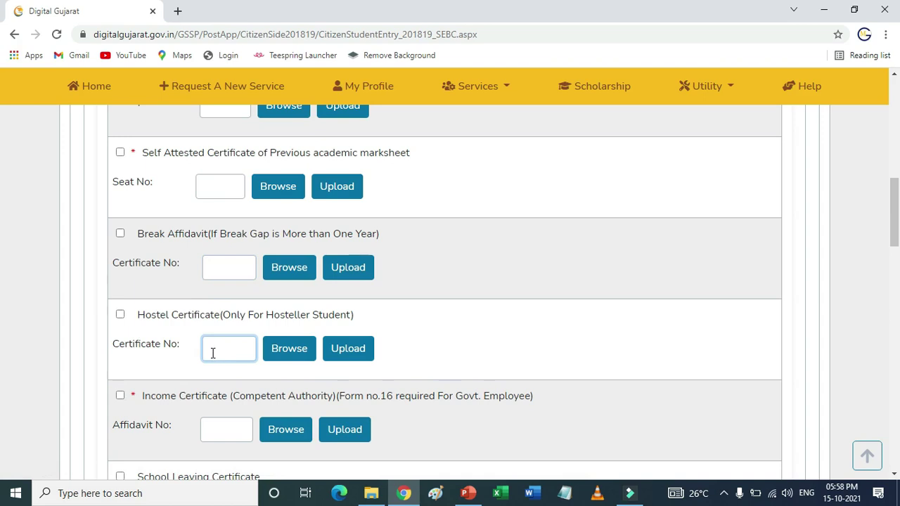
Examine the Income Certificate and School Leaving Certificate upload entries, including their Affidavit No and Bill No fields.
scroll(212, 353, down, 1)
drag(141, 331, 229, 330)
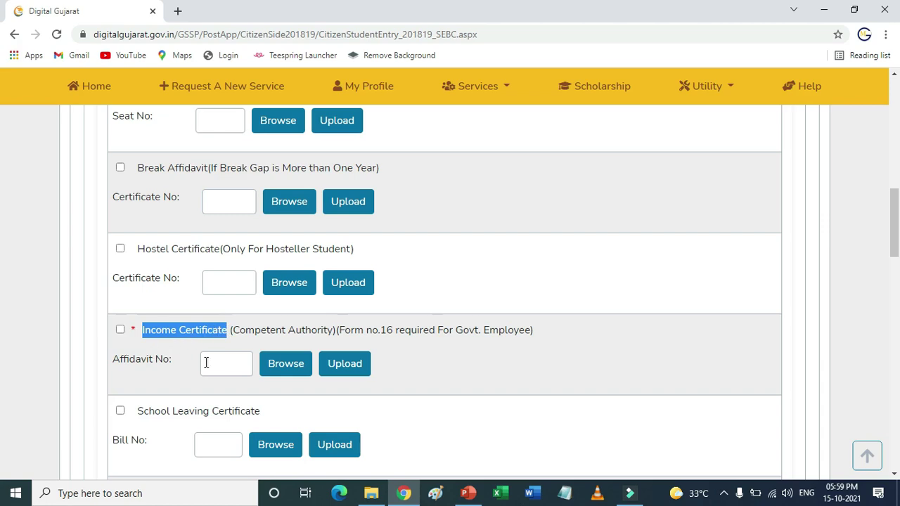
click(217, 362)
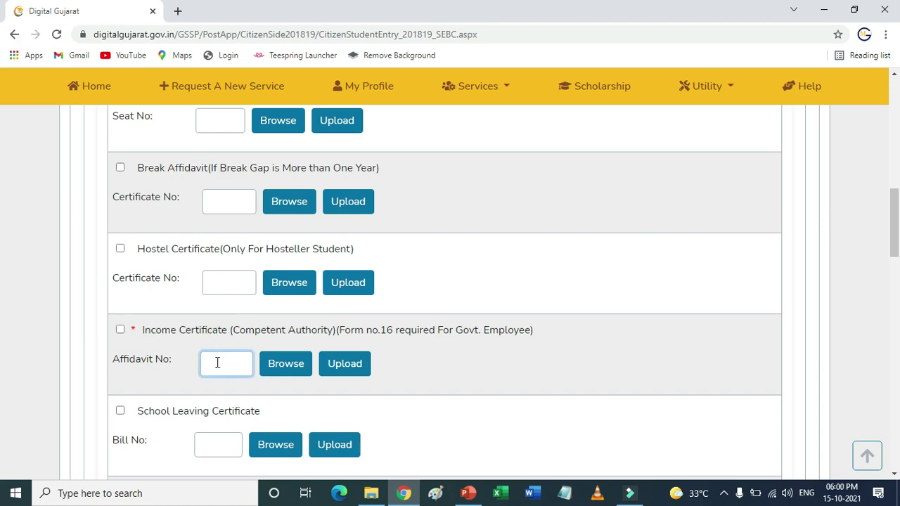
scroll(217, 362, down, 1)
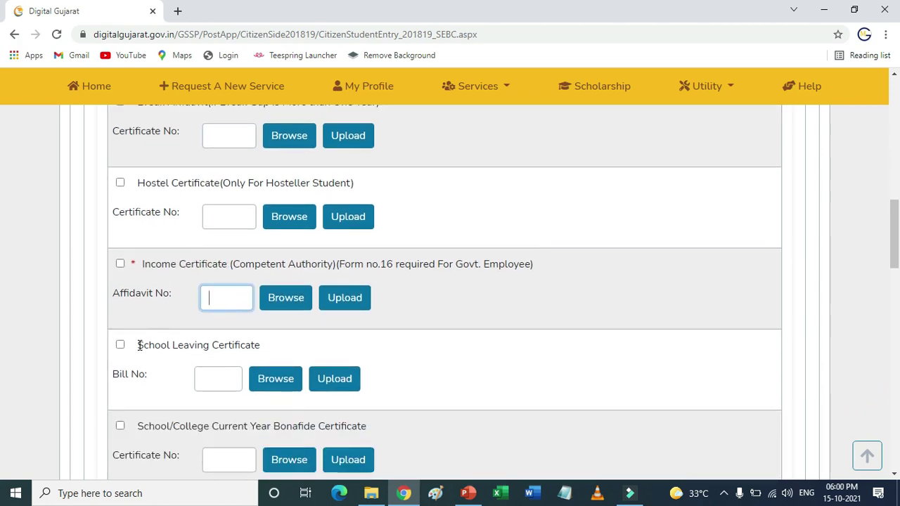
drag(139, 346, 260, 345)
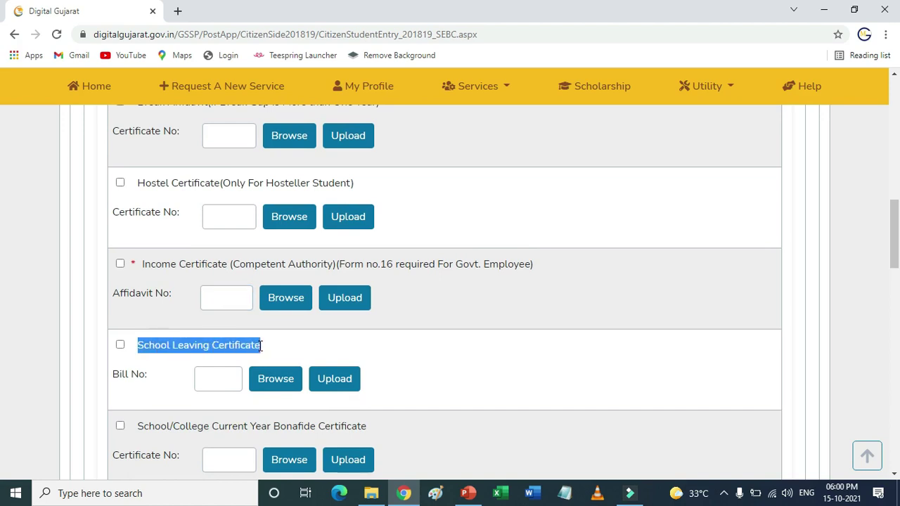
click(204, 378)
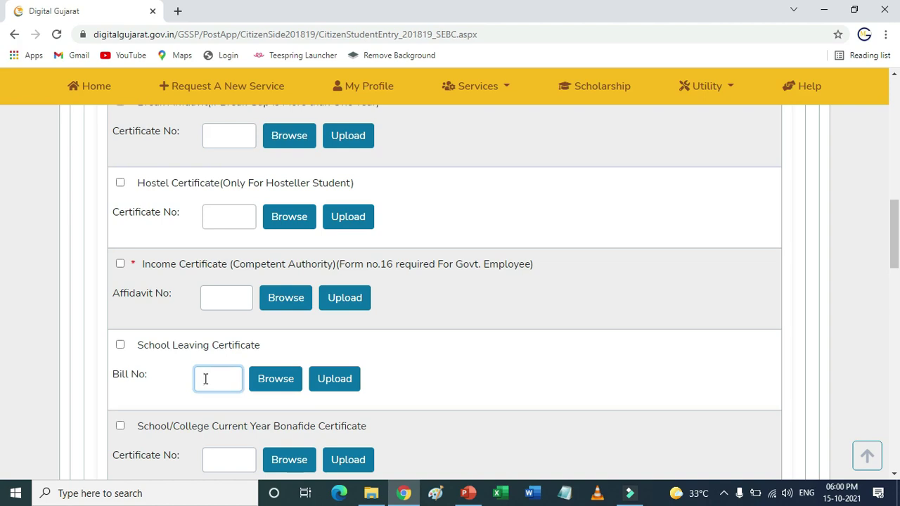
Examine the current-year Bonafide Certificate and college/school Identity Card upload entries, including their Certificate No and ID Number fields.
scroll(205, 379, down, 1)
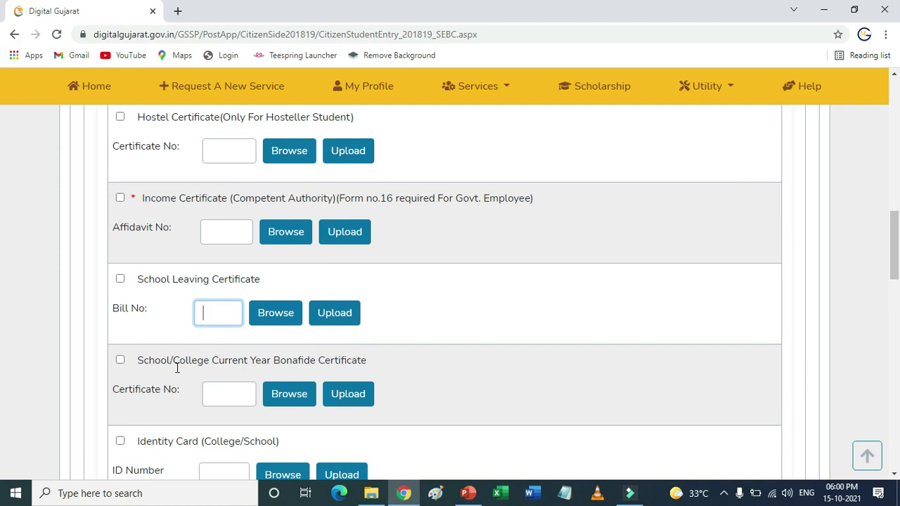
click(217, 388)
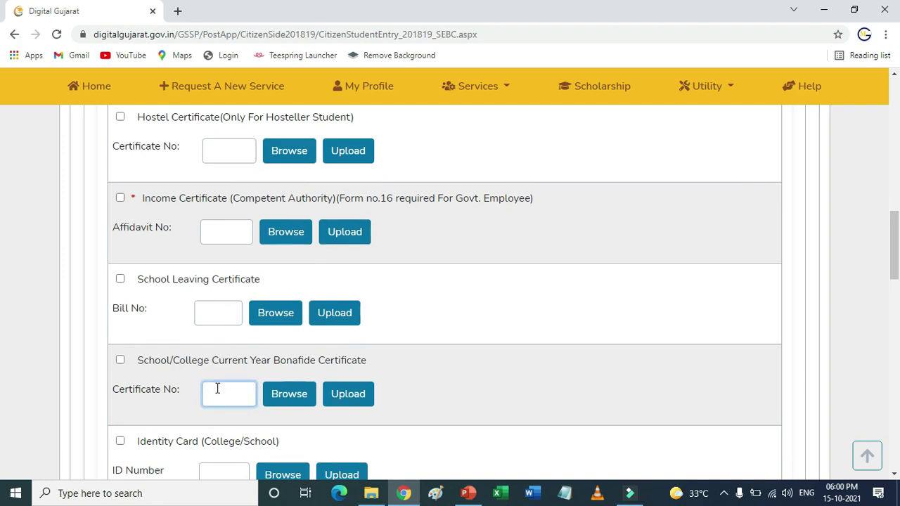
scroll(218, 388, down, 1)
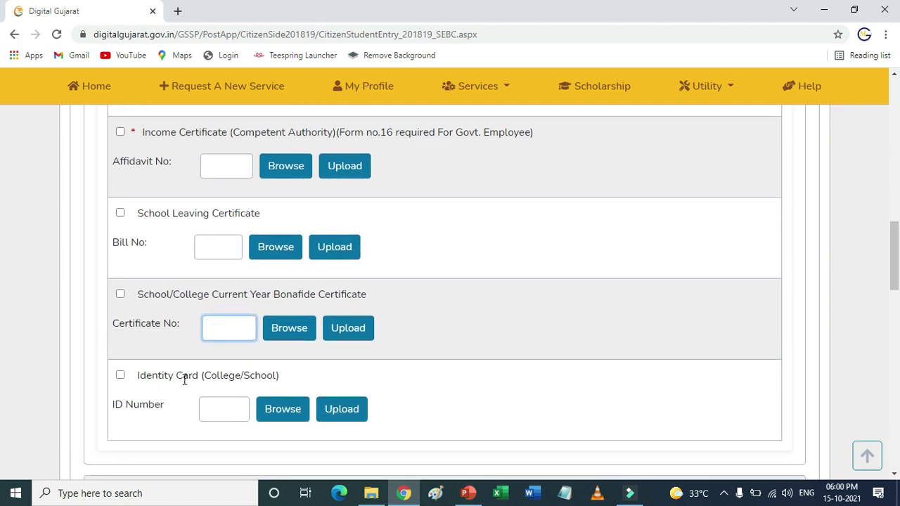
drag(139, 375, 191, 376)
click(214, 406)
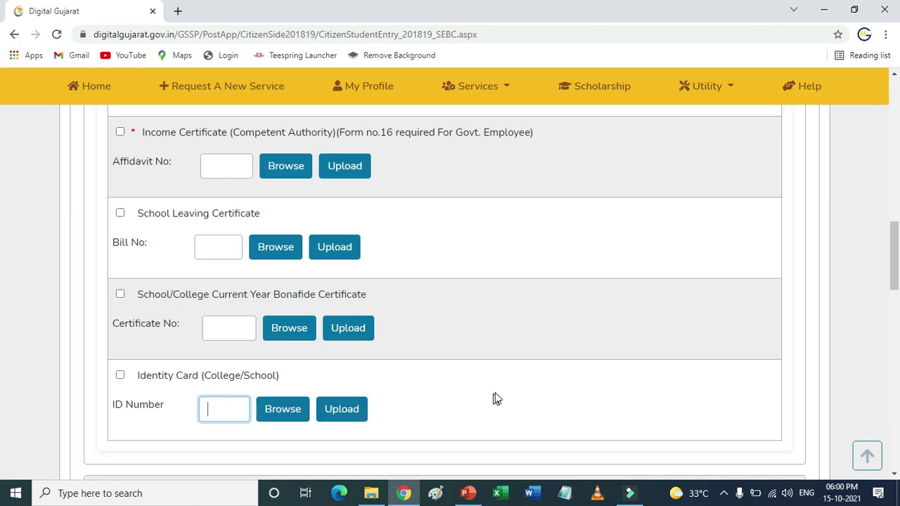
Review the Photo Attachment section, the service lists and the declaration text for final submission, and return to the start of the Attachment form.
scroll(501, 394, down, 4)
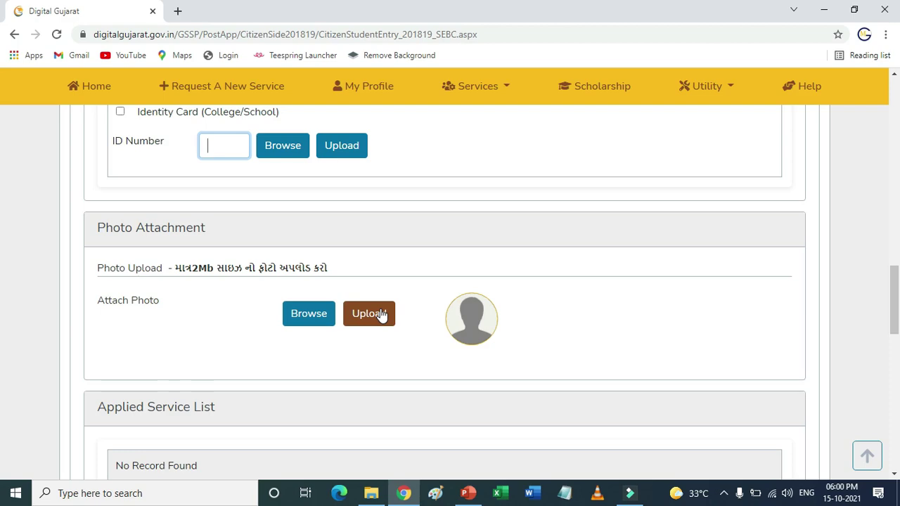
scroll(381, 313, down, 5)
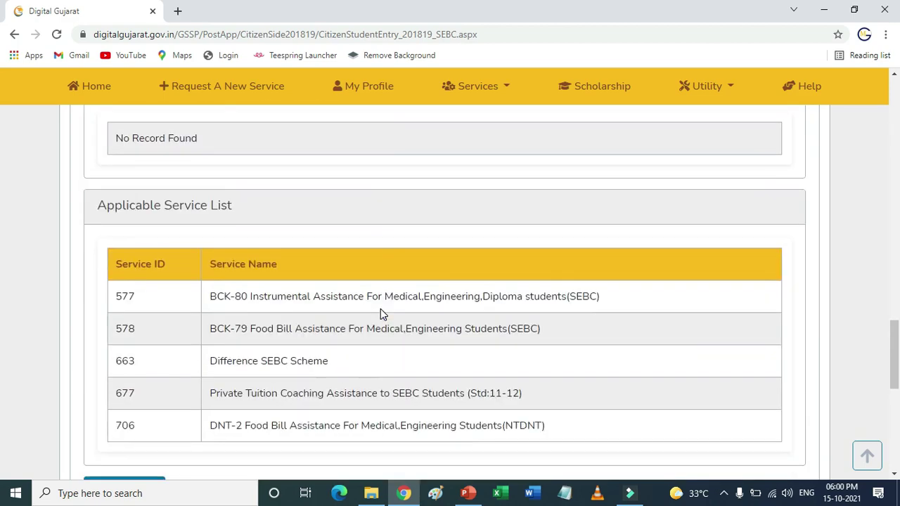
scroll(380, 309, down, 4)
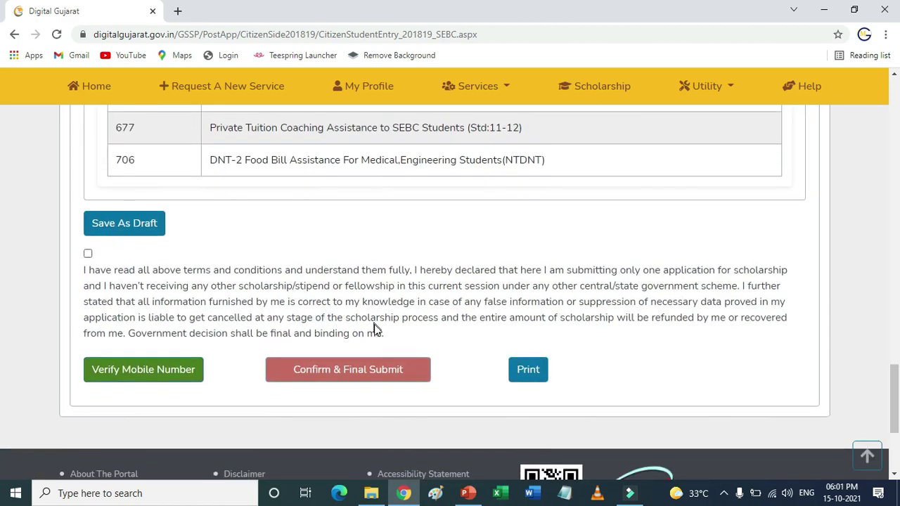
drag(385, 335, 103, 270)
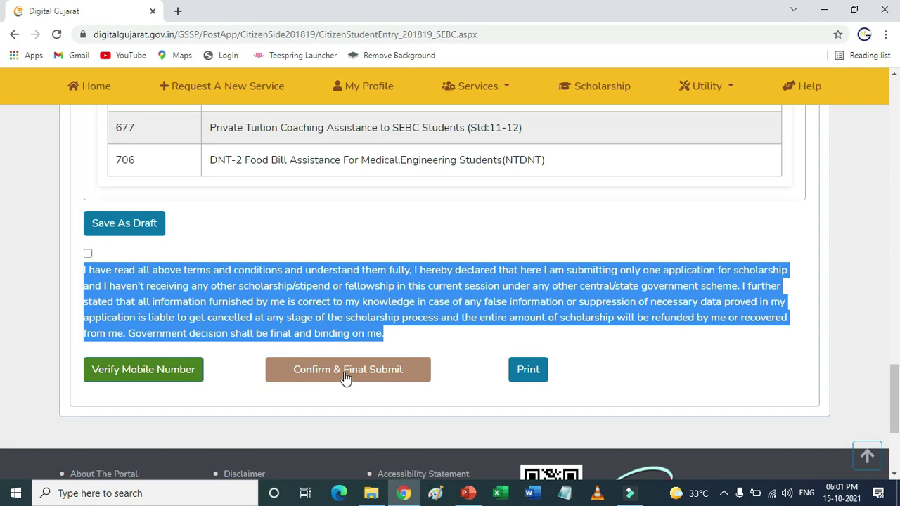
scroll(346, 374, up, 6)
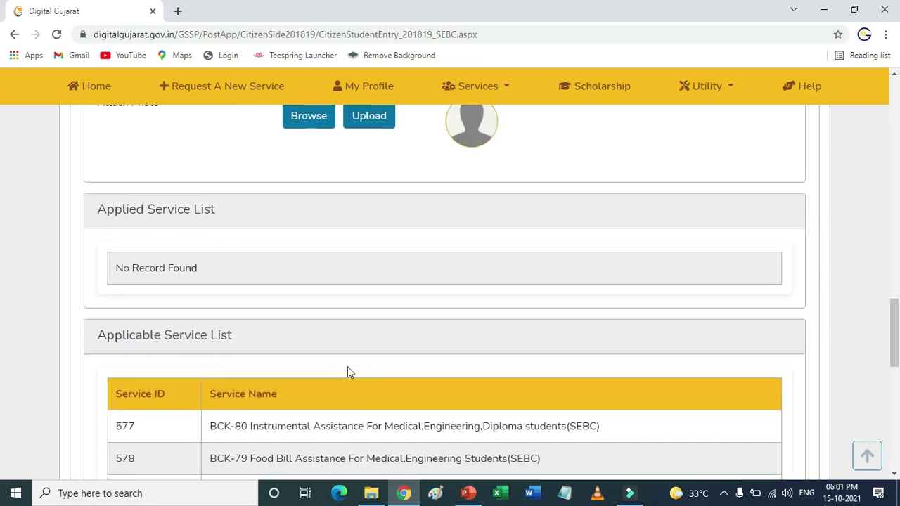
scroll(349, 369, up, 9)
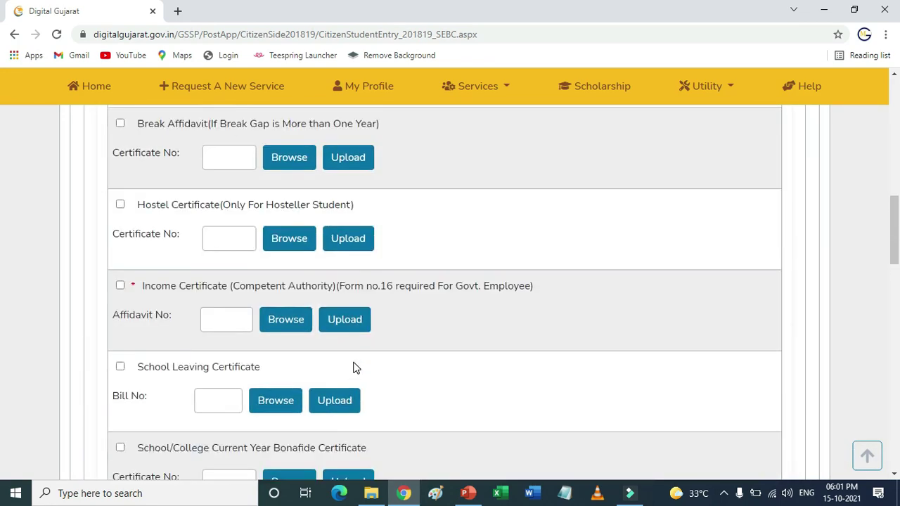
scroll(353, 367, up, 10)
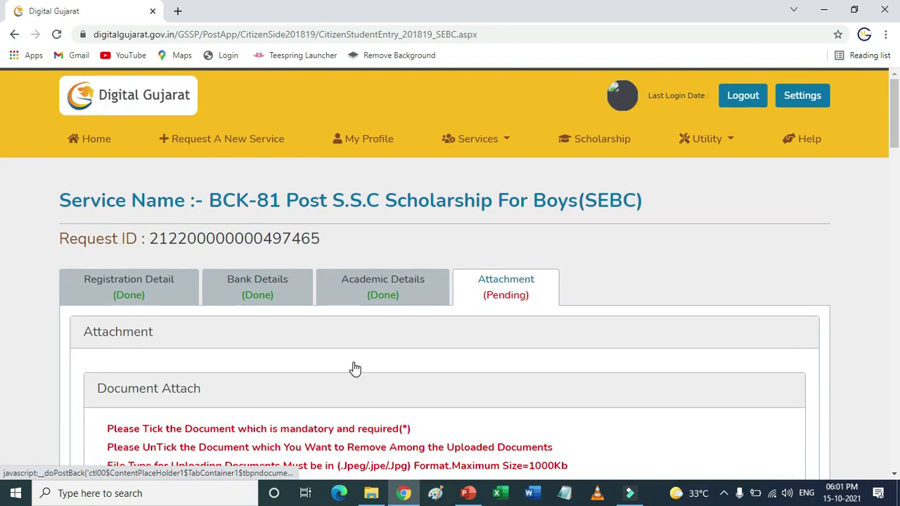